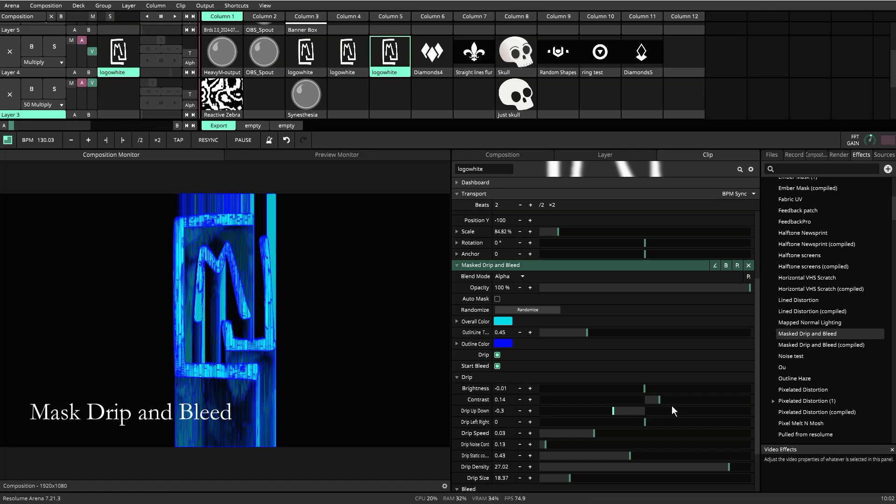
Switch Drip and Start Bleed off, then back on to compare the blue dripping logo.
{"action": "left_click", "coordinate": [497, 355]}
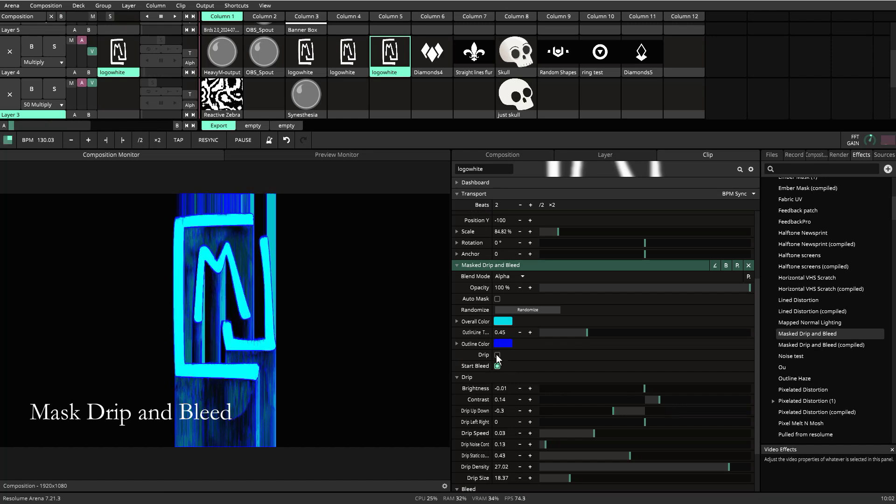
{"action": "left_click", "coordinate": [497, 366]}
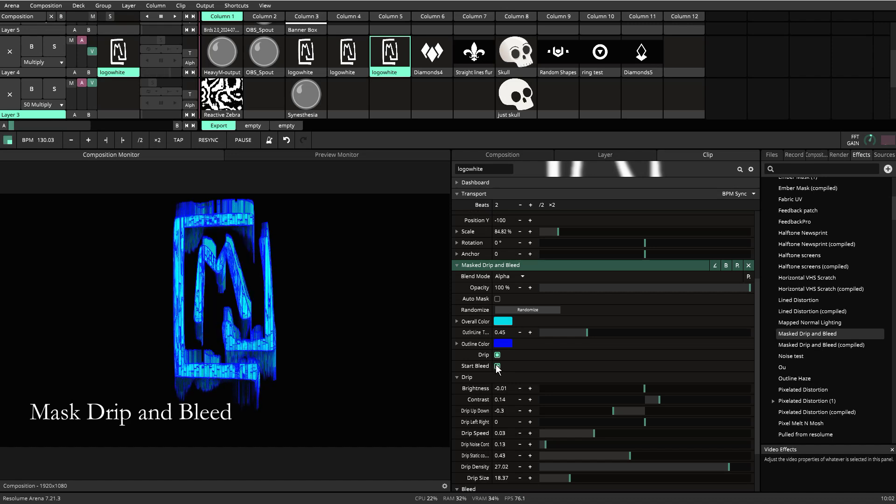
{"action": "left_click", "coordinate": [497, 366]}
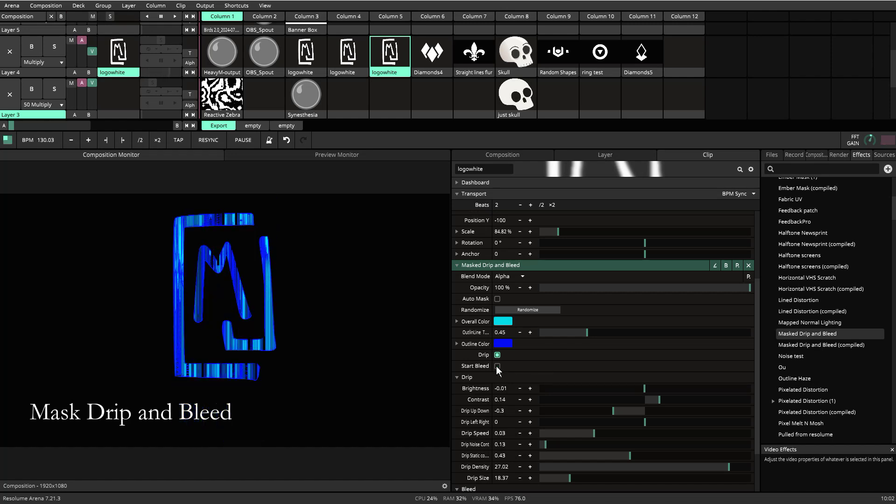
{"action": "left_click", "coordinate": [497, 366]}
Pick a deep red outline colour and bring OutlineLine Thickness down to 0, leaving cyan drips.
{"action": "left_click", "coordinate": [497, 344]}
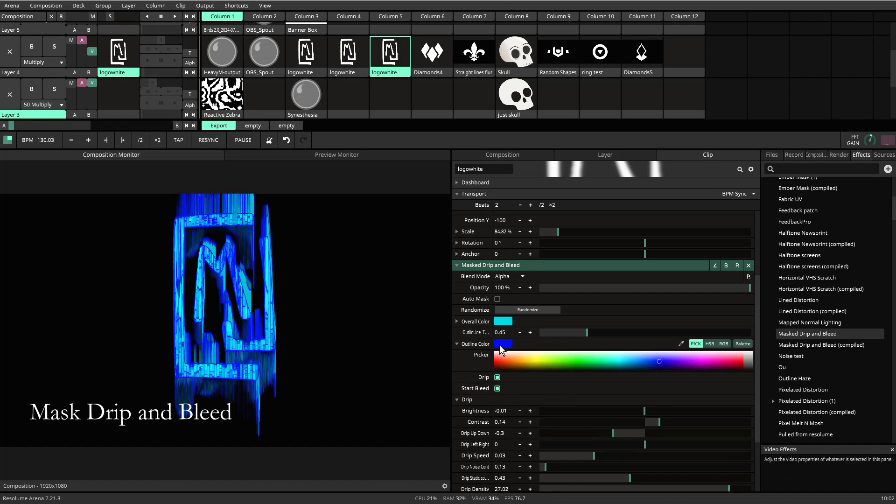
{"action": "left_click_drag", "start_coordinate": [507, 359], "coordinate": [499, 358]}
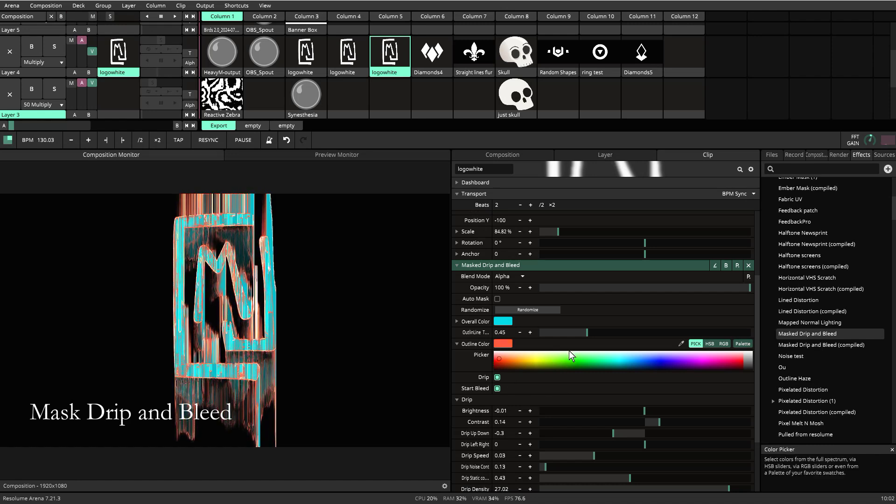
{"action": "left_click_drag", "start_coordinate": [587, 332], "coordinate": [681, 328]}
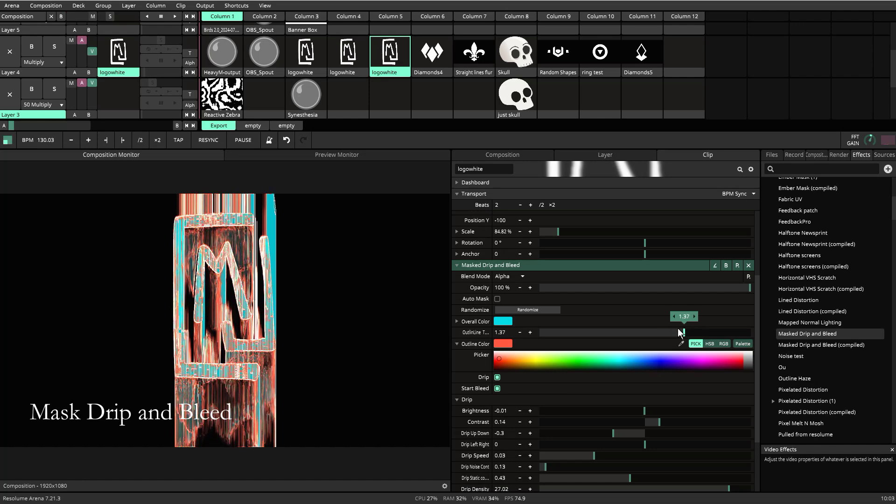
{"action": "left_click_drag", "start_coordinate": [500, 360], "coordinate": [494, 366]}
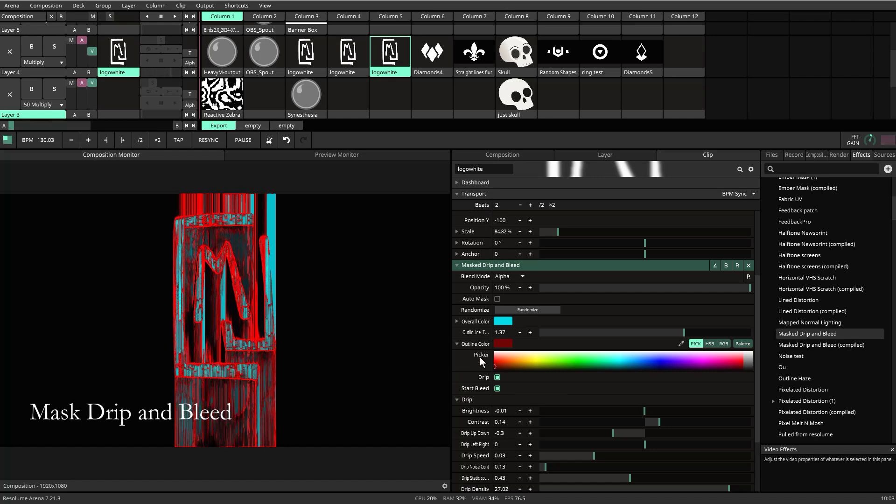
{"action": "left_click_drag", "start_coordinate": [678, 336], "coordinate": [424, 334]}
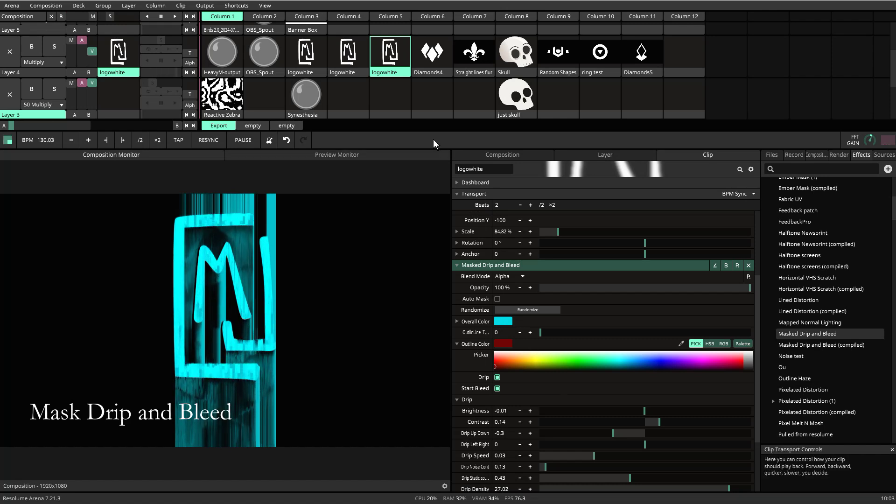
Bypass the effect, tick Auto Mask, then reactivate the effect on the logowhite clip.
{"action": "left_click", "coordinate": [727, 266]}
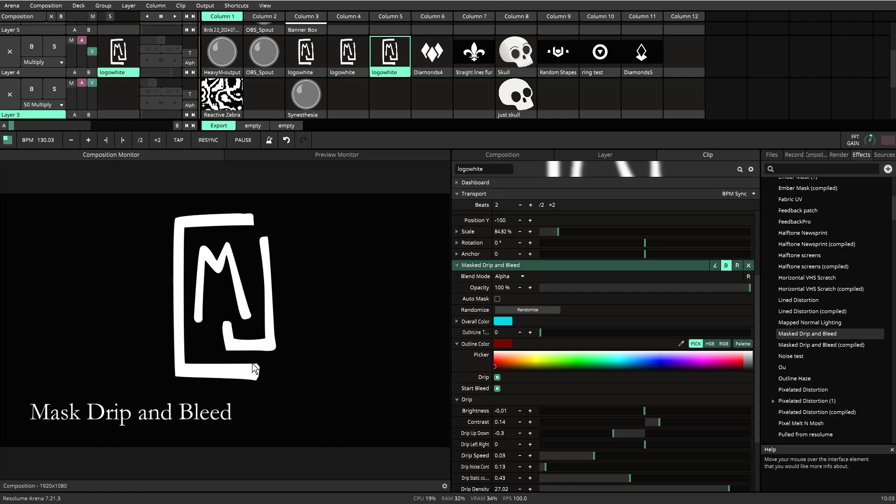
{"action": "left_click", "coordinate": [497, 299]}
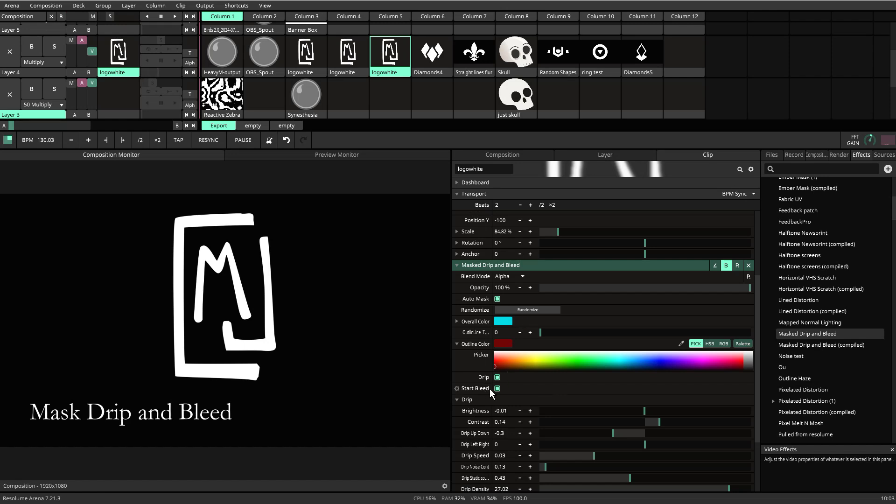
{"action": "left_click", "coordinate": [726, 265]}
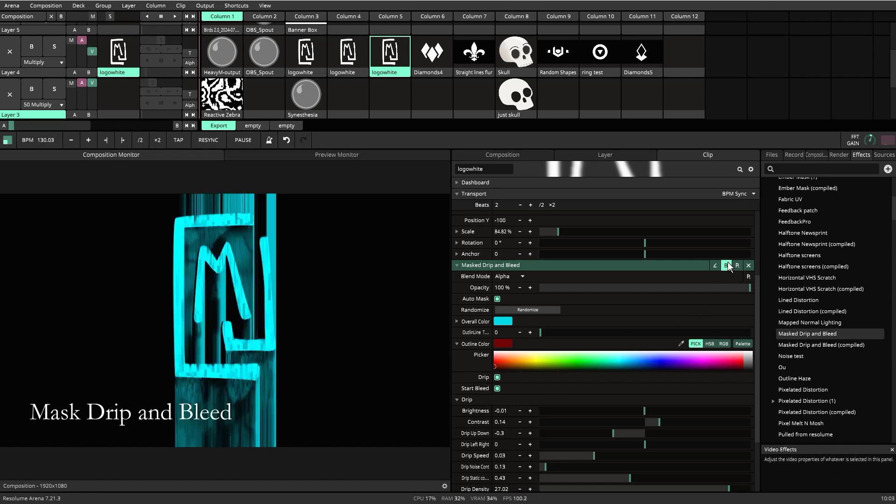
{"action": "left_click", "coordinate": [539, 307]}
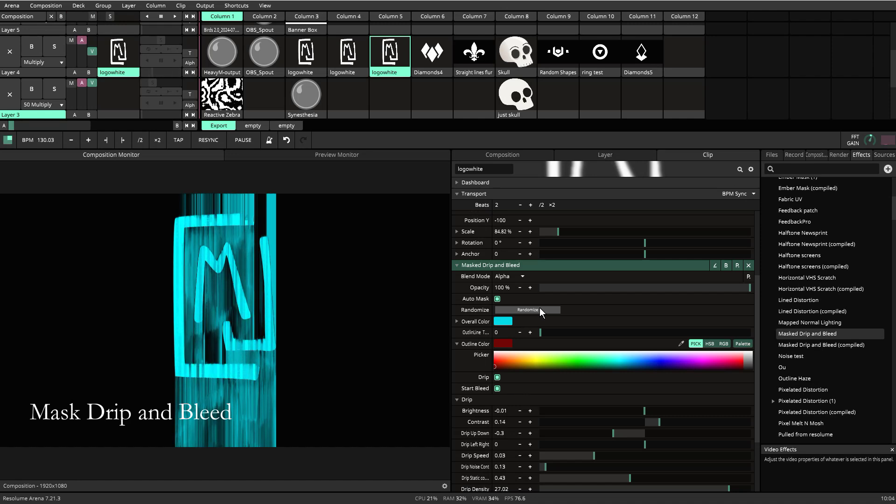
{"action": "left_click", "coordinate": [539, 307]}
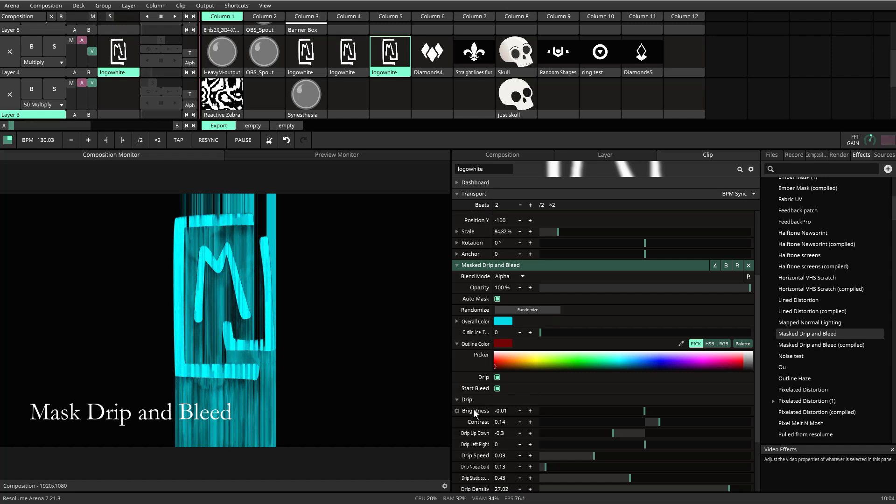
Rearrange the Drip and Bleed groups and untick Start Bleed.
{"action": "scroll", "coordinate": [475, 416], "scroll_direction": "down", "scroll_amount": 3}
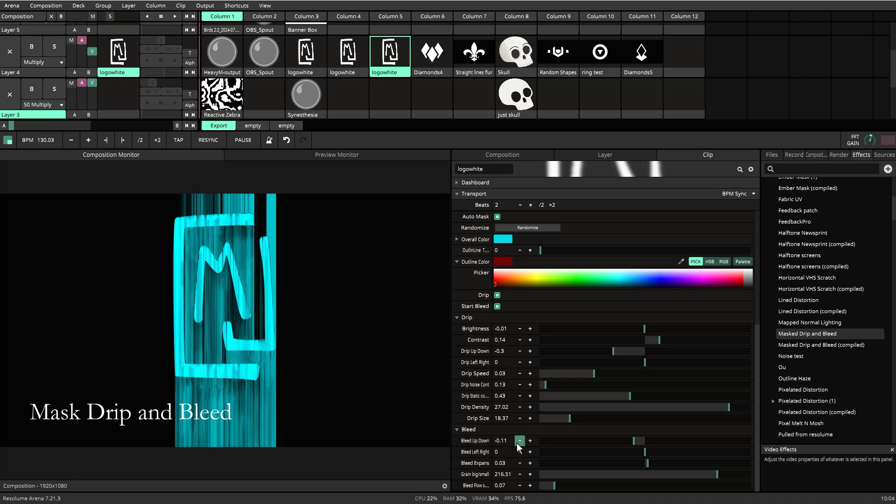
{"action": "left_click", "coordinate": [458, 319]}
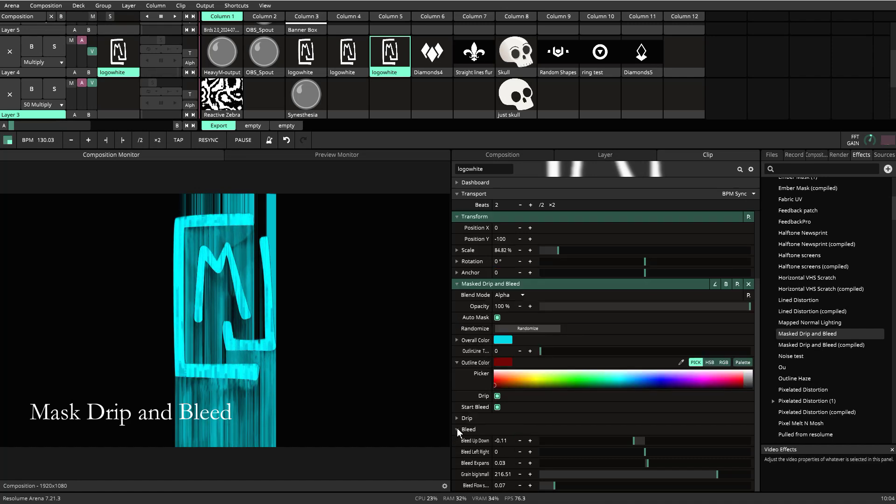
{"action": "left_click", "coordinate": [458, 429]}
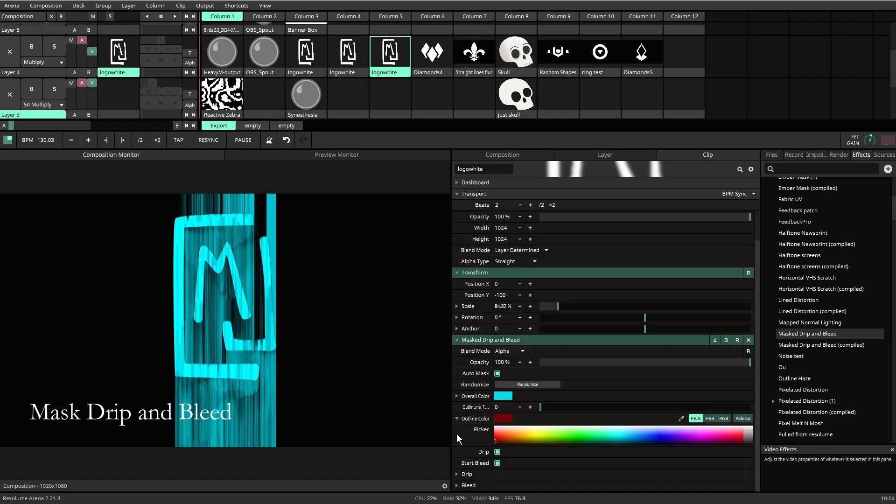
{"action": "left_click", "coordinate": [455, 474]}
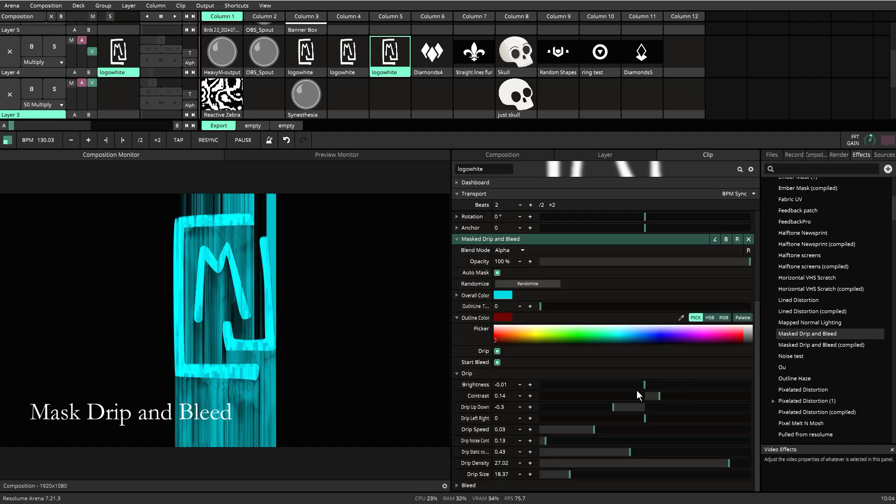
{"action": "left_click", "coordinate": [497, 362]}
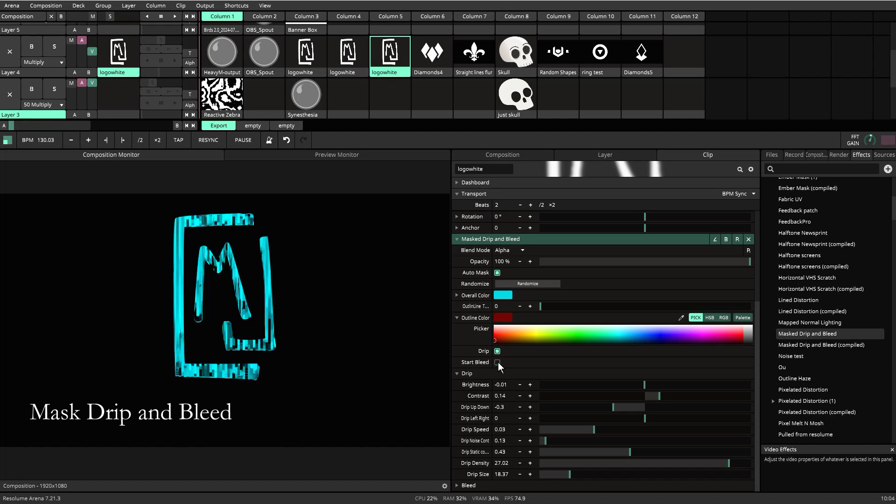
Set drip Brightness to 0.1 and Contrast to 0.05.
{"action": "mouse_move", "coordinate": [644, 385]}
{"action": "left_mouse_down"}
{"action": "mouse_move", "coordinate": [667, 383]}
{"action": "mouse_move", "coordinate": [655, 387]}
{"action": "left_mouse_up"}
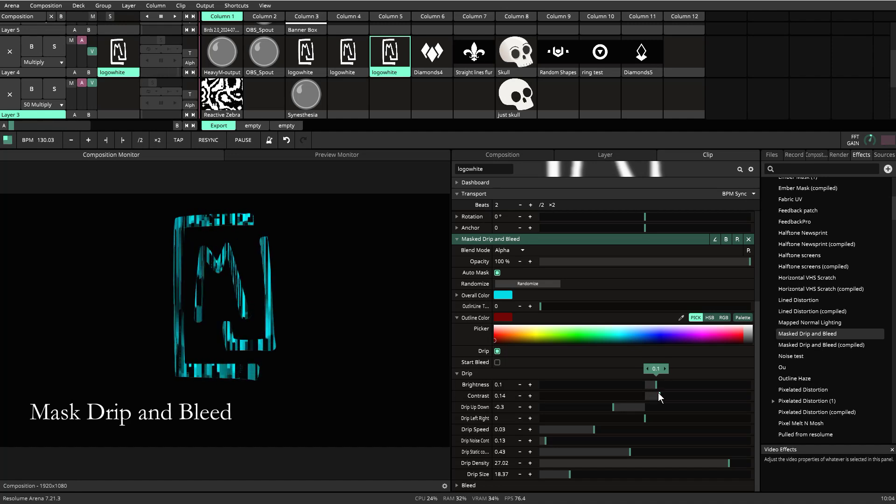
{"action": "left_click_drag", "start_coordinate": [659, 393], "coordinate": [597, 399]}
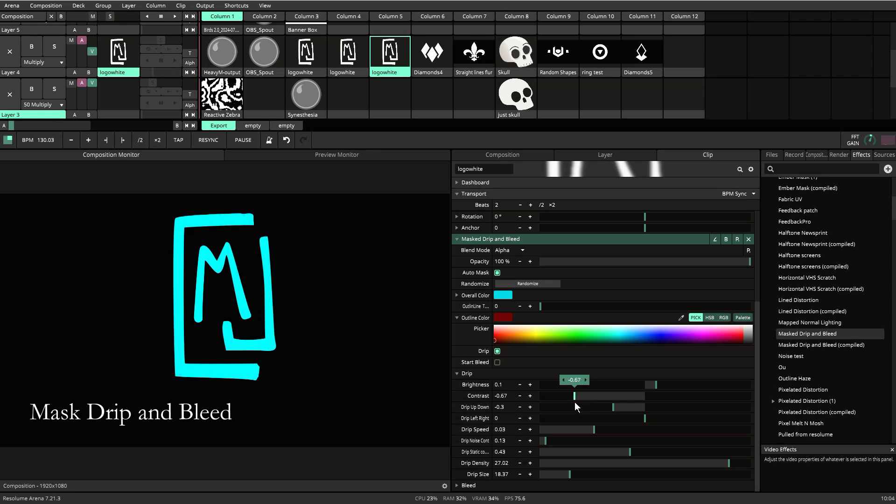
{"action": "left_click_drag", "start_coordinate": [582, 400], "coordinate": [617, 393]}
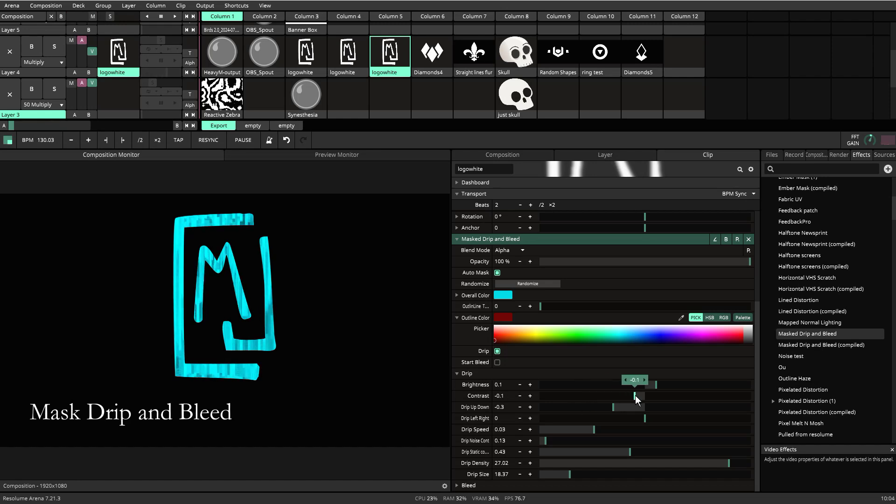
{"action": "left_click_drag", "start_coordinate": [635, 396], "coordinate": [651, 397]}
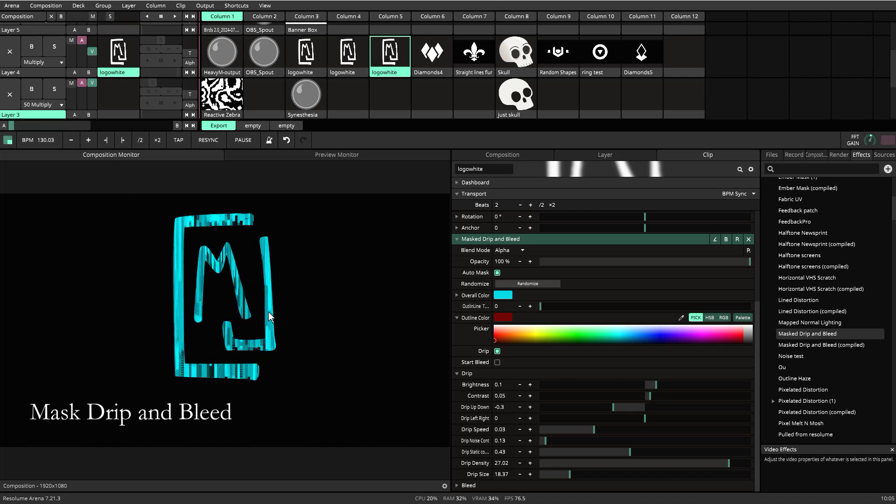
{"action": "scroll", "coordinate": [369, 94], "scroll_direction": "down", "scroll_amount": 2}
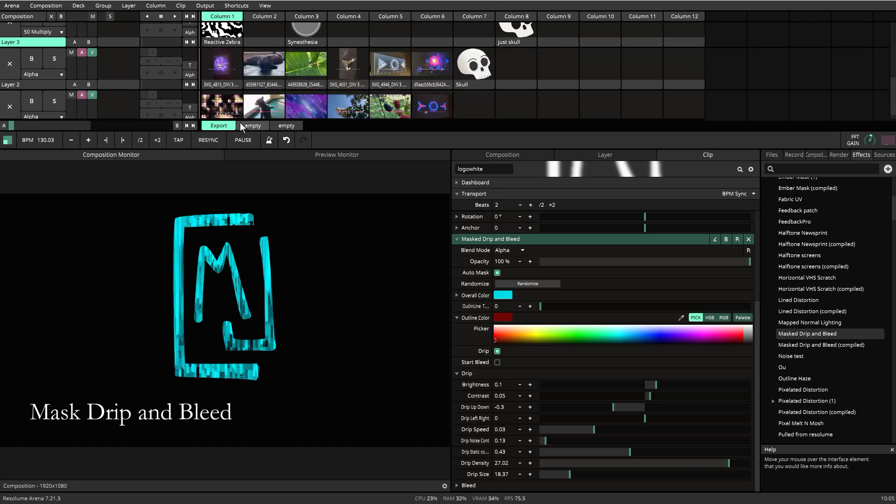
Eject the Traffic Slide clip from Layer 1, leaving the cyan logo on black.
{"action": "left_click", "coordinate": [298, 106]}
{"action": "scroll", "coordinate": [310, 103], "scroll_direction": "up", "scroll_amount": 2}
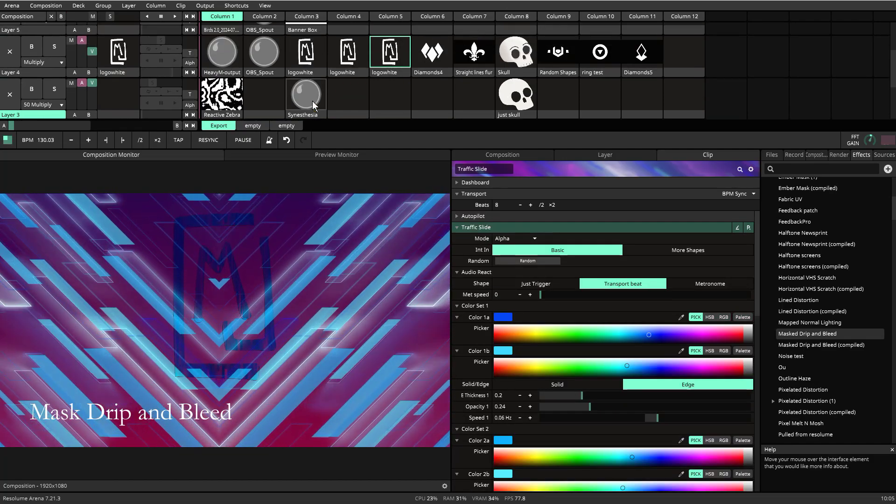
{"action": "scroll", "coordinate": [317, 99], "scroll_direction": "down", "scroll_amount": 2}
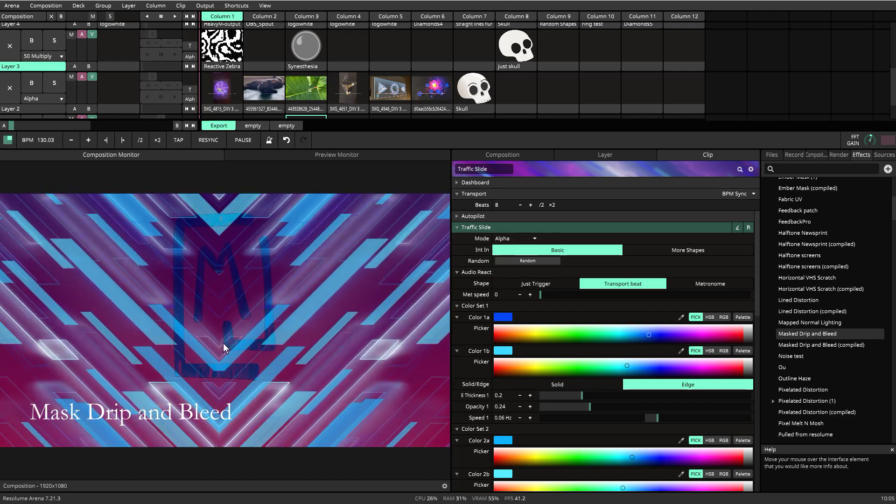
{"action": "scroll", "coordinate": [390, 68], "scroll_direction": "up", "scroll_amount": 2}
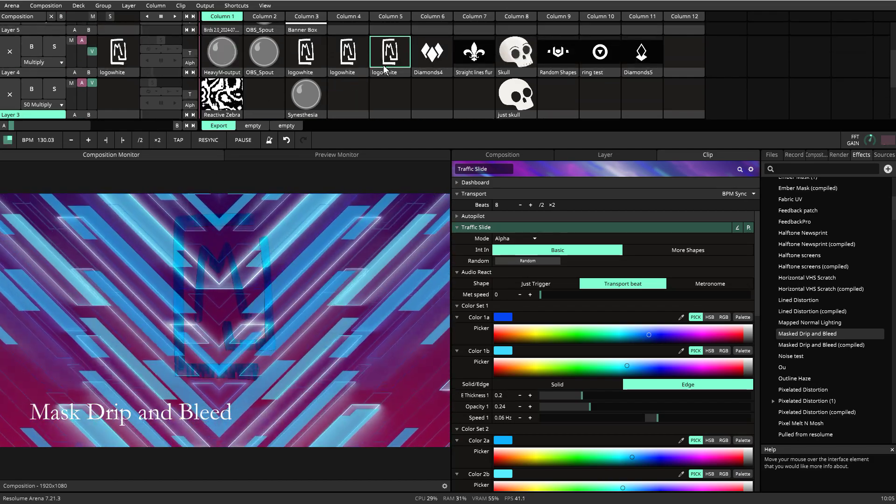
{"action": "scroll", "coordinate": [140, 112], "scroll_direction": "down", "scroll_amount": 1}
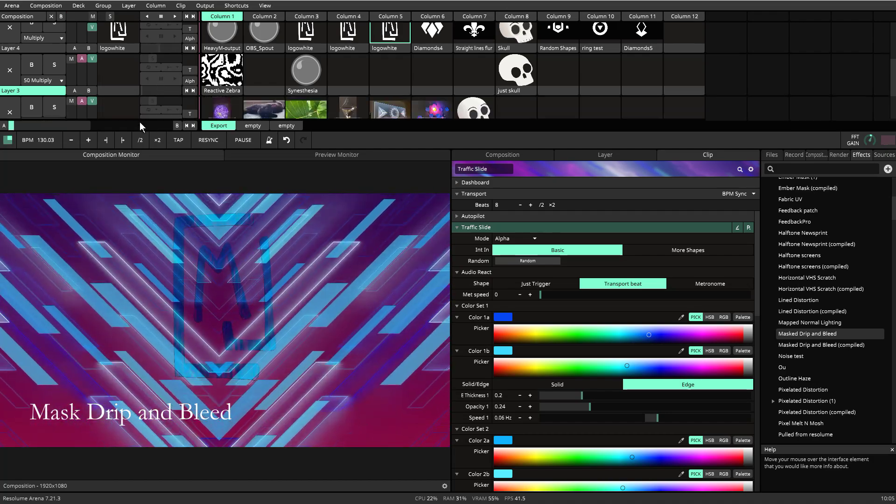
{"action": "scroll", "coordinate": [95, 54], "scroll_direction": "up", "scroll_amount": 2}
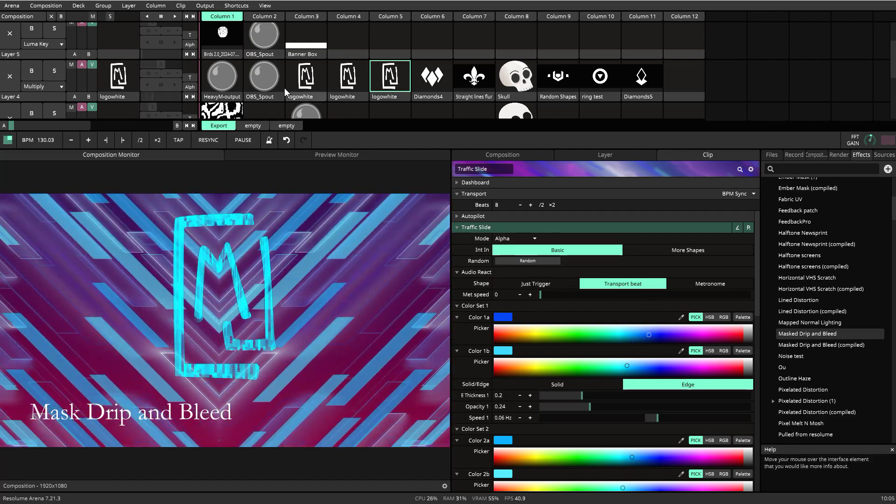
{"action": "scroll", "coordinate": [102, 90], "scroll_direction": "down", "scroll_amount": 4}
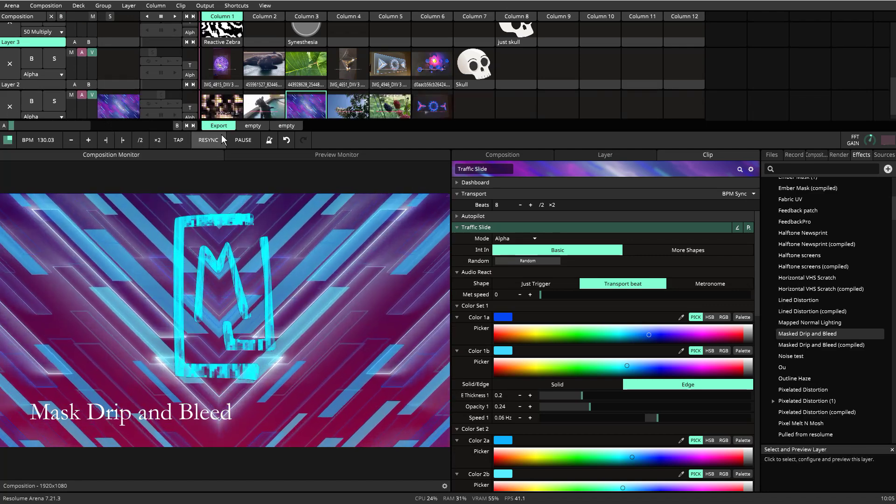
{"action": "left_click", "coordinate": [10, 106]}
{"action": "scroll", "coordinate": [341, 95], "scroll_direction": "up", "scroll_amount": 6}
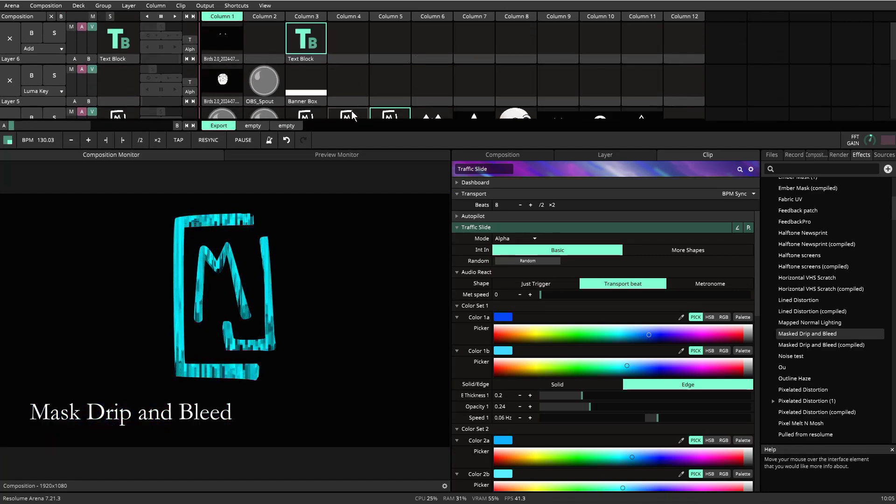
{"action": "scroll", "coordinate": [364, 113], "scroll_direction": "down", "scroll_amount": 1}
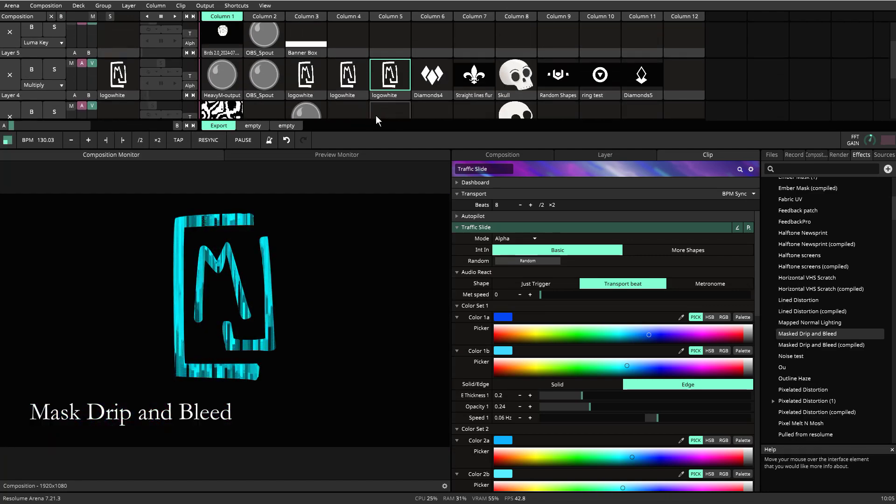
On the logowhite clip, raise drip Contrast to 0.15 and set Drip Up Down to -0.31, Left Right to -0.1.
{"action": "left_click", "coordinate": [387, 78]}
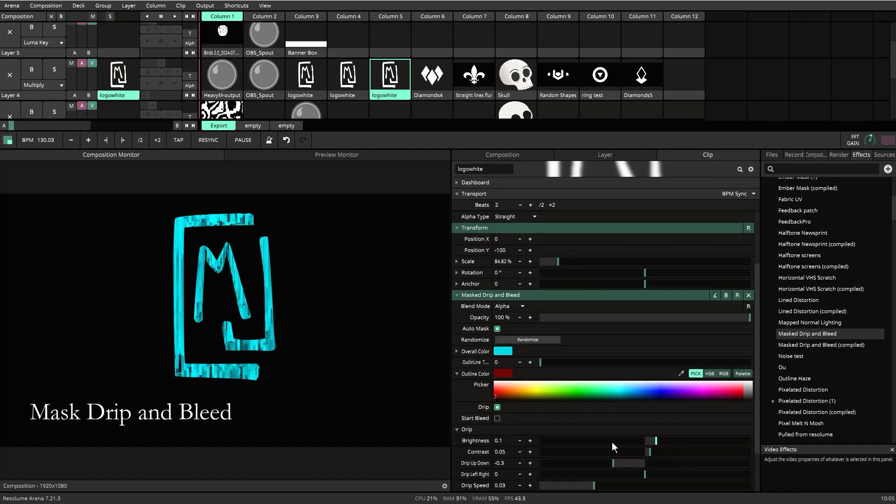
{"action": "scroll", "coordinate": [612, 442], "scroll_direction": "down", "scroll_amount": 3}
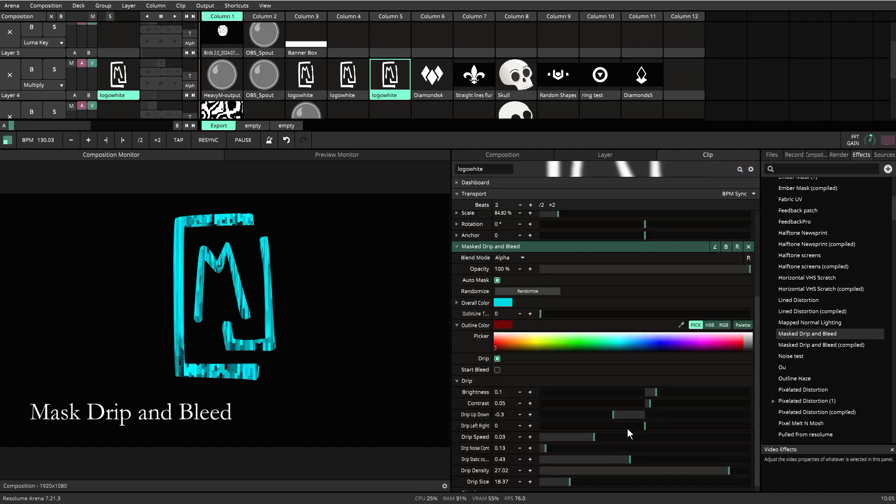
{"action": "left_click_drag", "start_coordinate": [650, 402], "coordinate": [661, 401]}
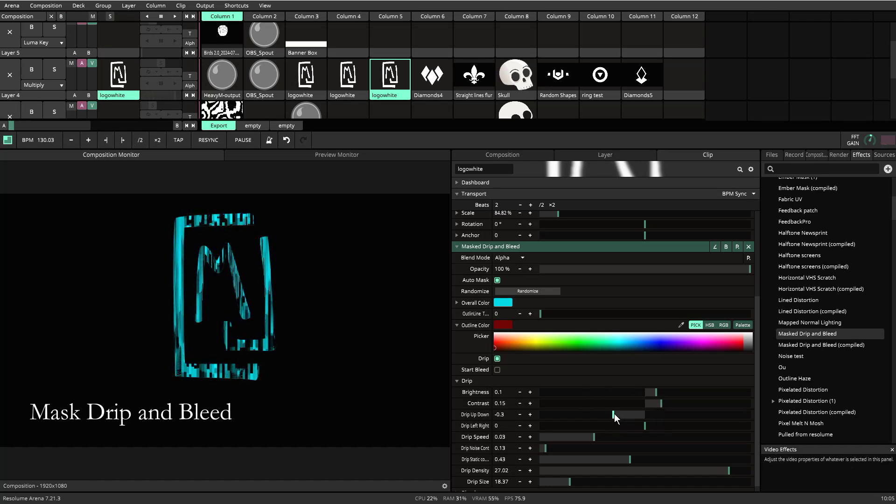
{"action": "left_click_drag", "start_coordinate": [614, 414], "coordinate": [634, 436]}
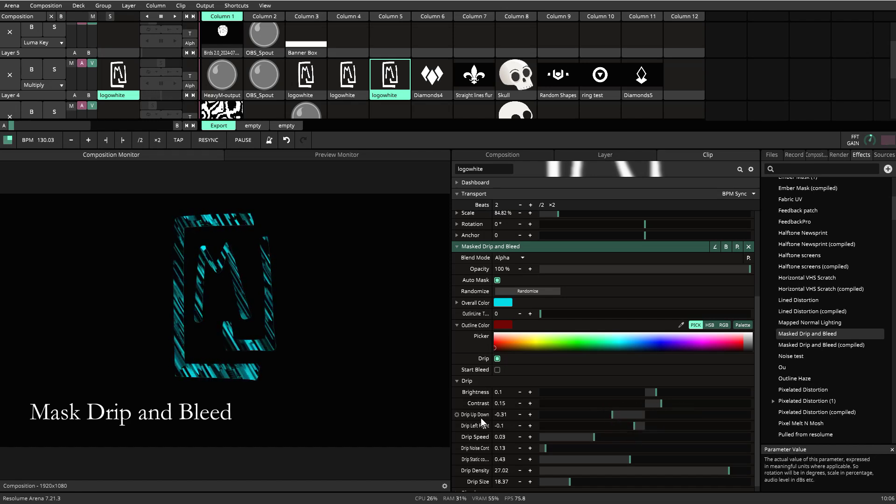
Animate Drip Up Down on a bouncing Timeline and narrow its range.
{"action": "left_click", "coordinate": [457, 415]}
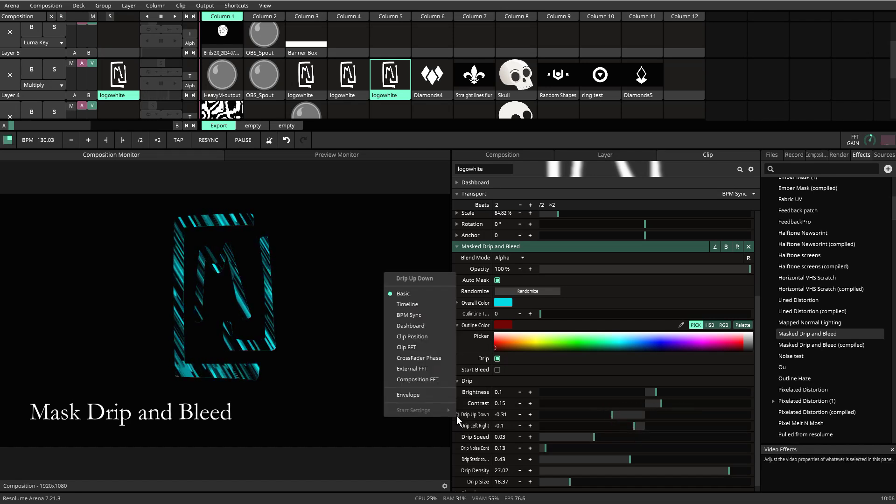
{"action": "left_click", "coordinate": [415, 305]}
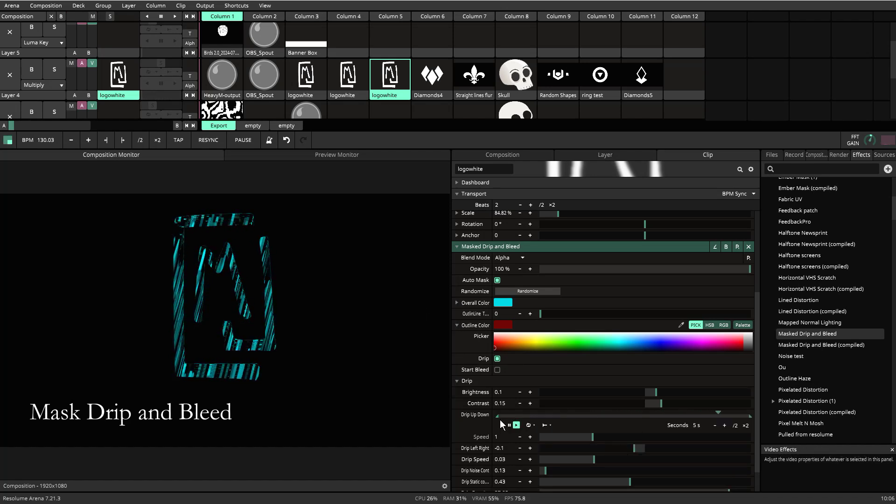
{"action": "left_click", "coordinate": [528, 423]}
{"action": "left_click", "coordinate": [545, 445]}
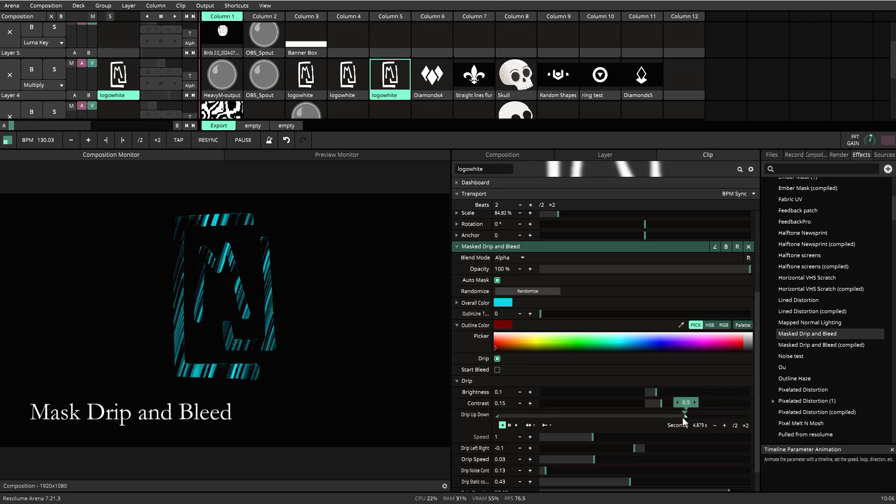
{"action": "left_click_drag", "start_coordinate": [660, 415], "coordinate": [650, 414]}
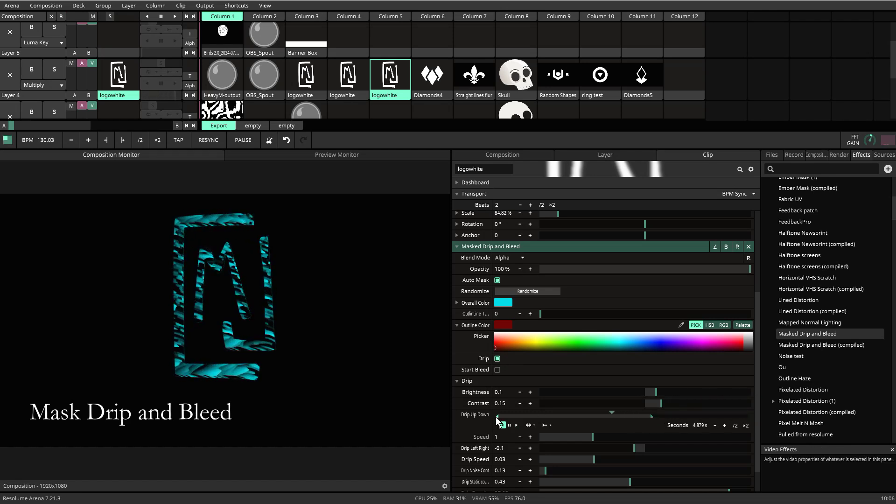
{"action": "mouse_move", "coordinate": [495, 415]}
{"action": "left_mouse_down"}
{"action": "mouse_move", "coordinate": [621, 416]}
{"action": "mouse_move", "coordinate": [629, 404]}
{"action": "left_mouse_up"}
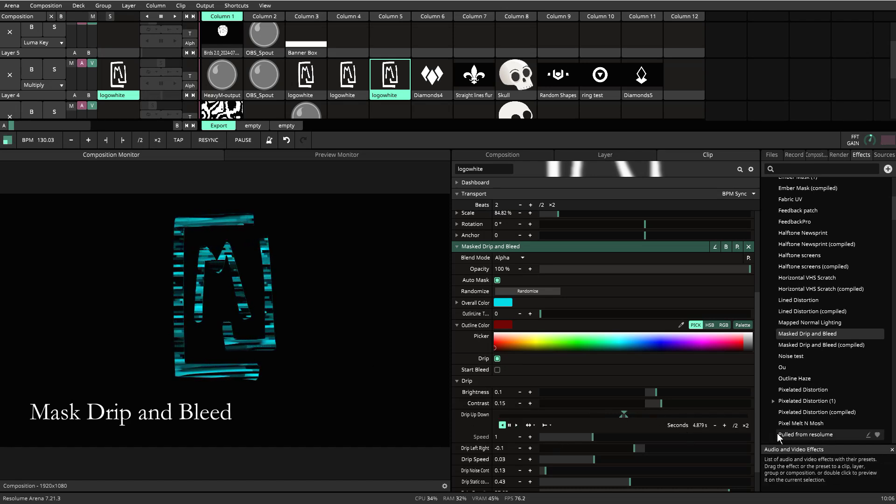
Tweak the Drip Up Down bounce duration using the /2 and ×2 buttons.
{"action": "left_click", "coordinate": [745, 425]}
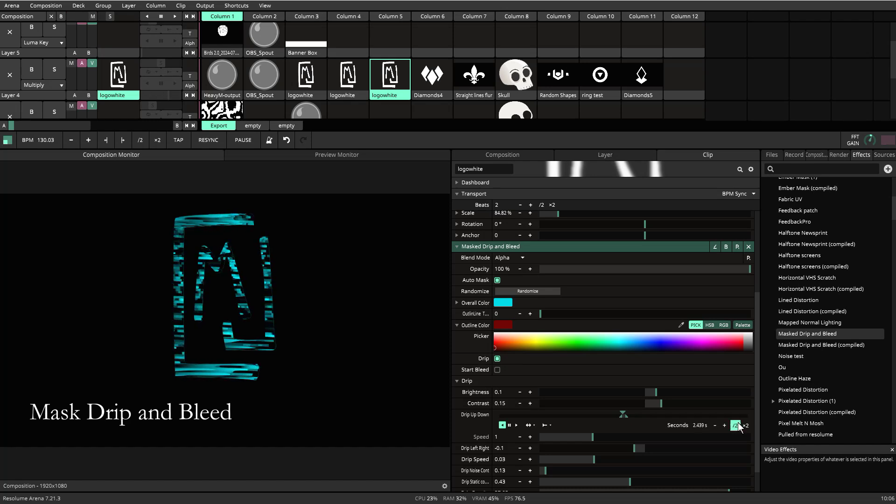
{"action": "left_click", "coordinate": [734, 426]}
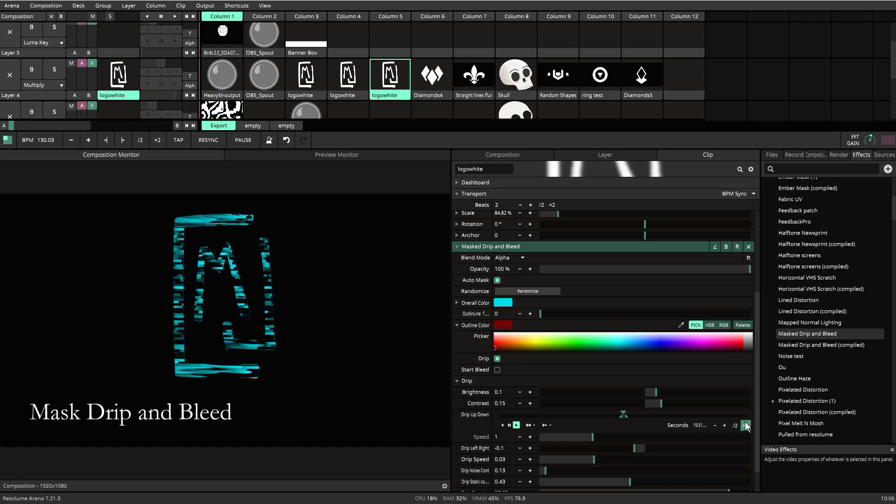
{"action": "left_click", "coordinate": [735, 425]}
{"action": "left_click", "coordinate": [735, 426]}
{"action": "left_click", "coordinate": [735, 425]}
{"action": "left_click", "coordinate": [735, 425]}
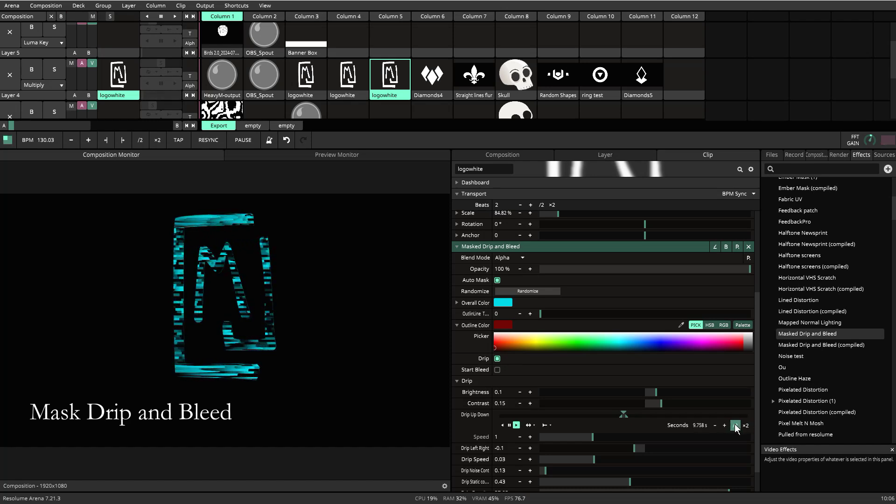
{"action": "left_click", "coordinate": [735, 425]}
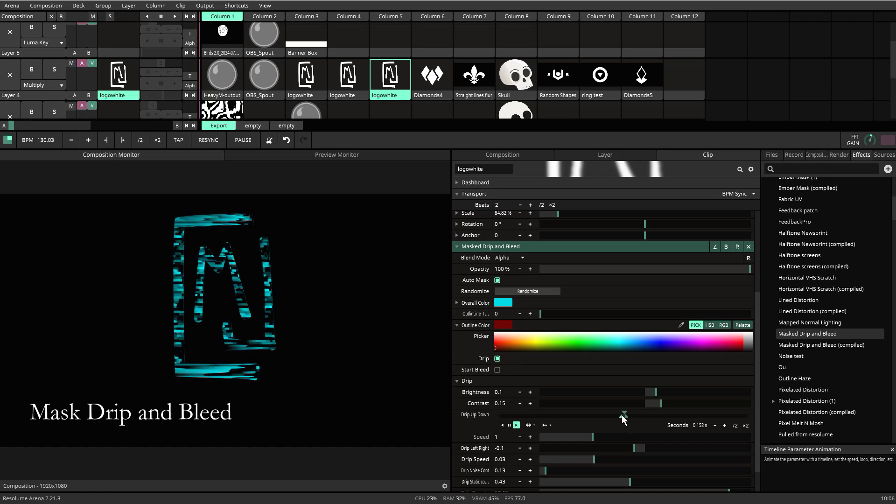
Shift the Drip Up Down range markers and set Drip Left Right to 0.
{"action": "mouse_move", "coordinate": [622, 416]}
{"action": "left_mouse_down"}
{"action": "mouse_move", "coordinate": [614, 416]}
{"action": "mouse_move", "coordinate": [649, 418]}
{"action": "left_mouse_up"}
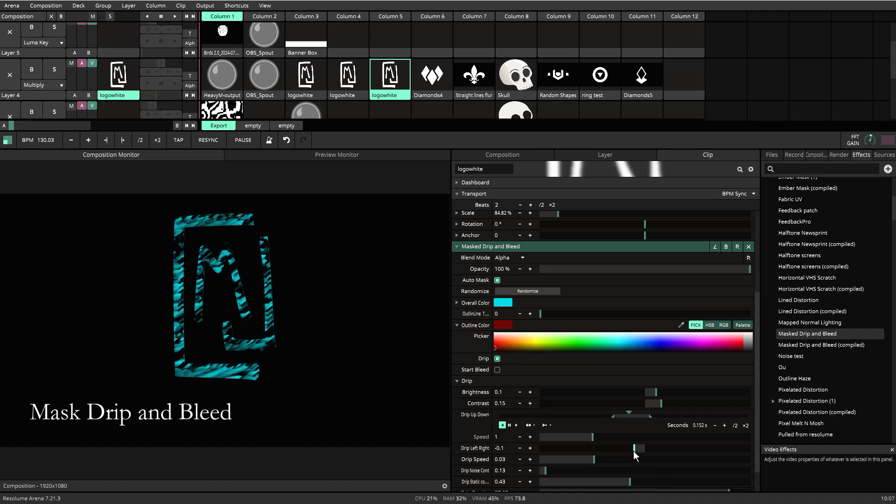
{"action": "left_click_drag", "start_coordinate": [633, 450], "coordinate": [643, 454]}
{"action": "left_click", "coordinate": [631, 432]}
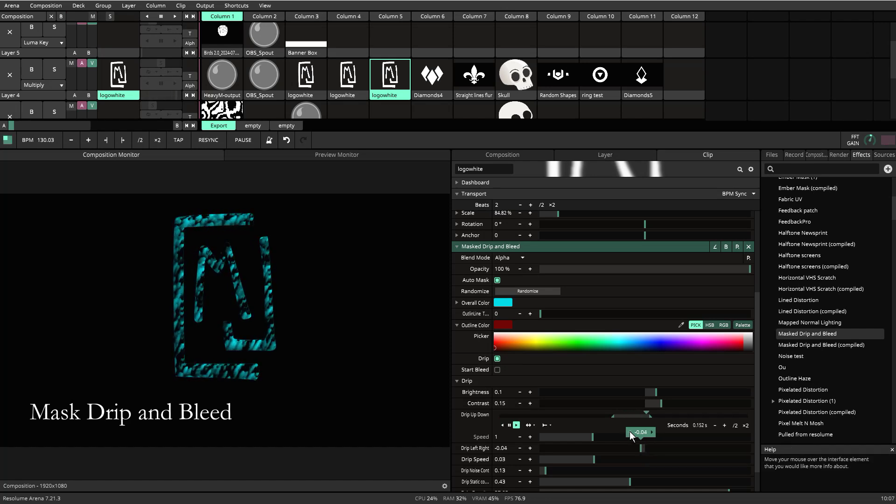
{"action": "left_click", "coordinate": [652, 432]}
{"action": "left_click", "coordinate": [652, 432]}
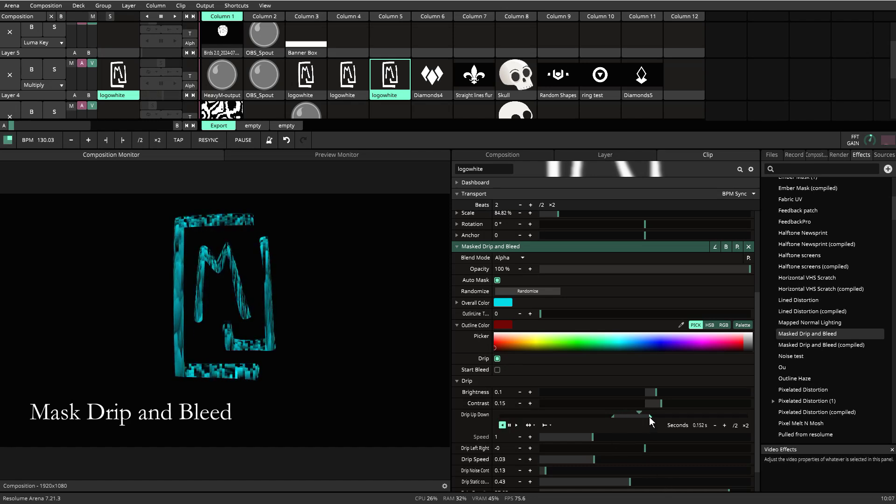
{"action": "left_click_drag", "start_coordinate": [649, 416], "coordinate": [687, 419]}
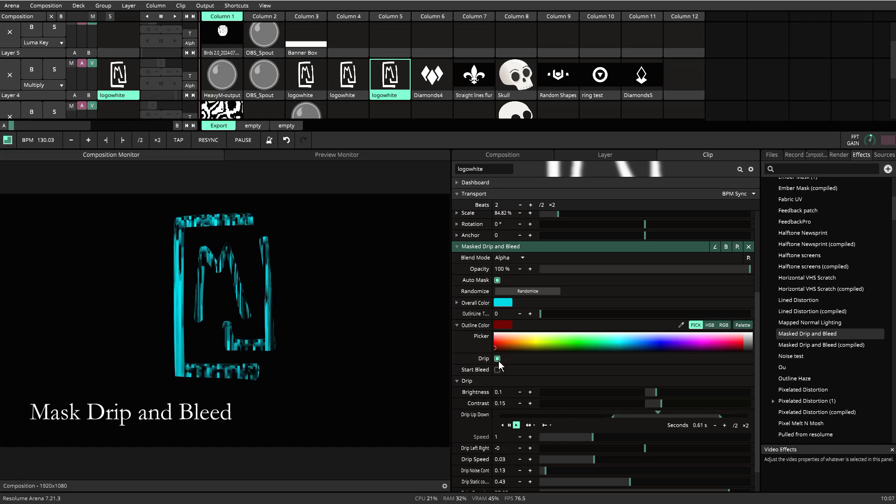
{"action": "right_click", "coordinate": [455, 415]}
Set Drip Up Down back to a fixed 0.13, Drip Static to 0.74 and Drip Size to 77.36.
{"action": "left_click", "coordinate": [402, 287]}
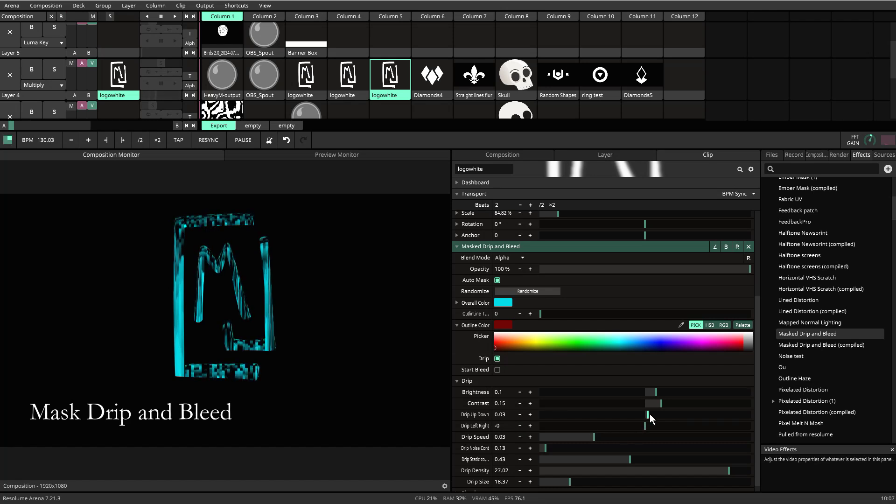
{"action": "left_click_drag", "start_coordinate": [646, 413], "coordinate": [658, 409]}
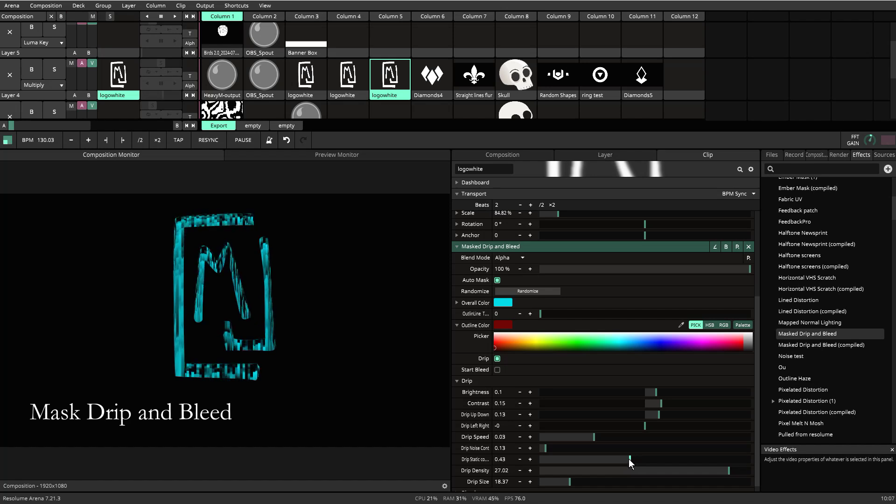
{"action": "left_click_drag", "start_coordinate": [629, 458], "coordinate": [735, 458]}
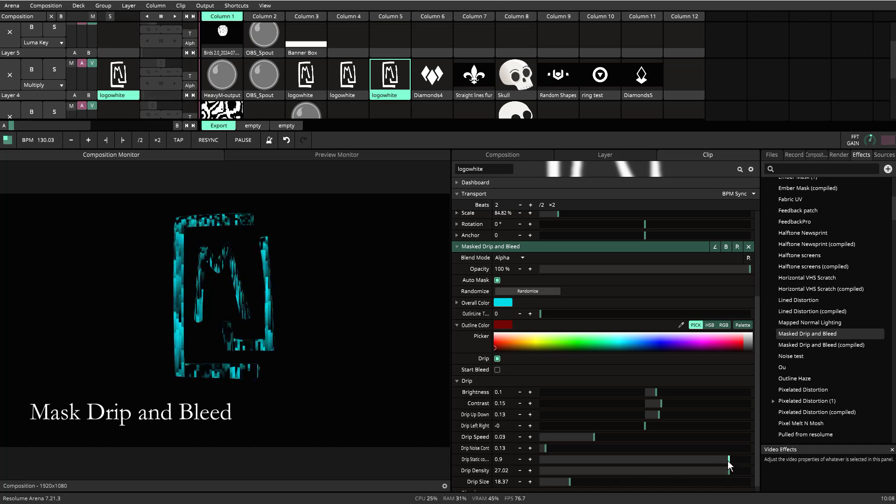
{"action": "left_click_drag", "start_coordinate": [728, 461], "coordinate": [695, 462]}
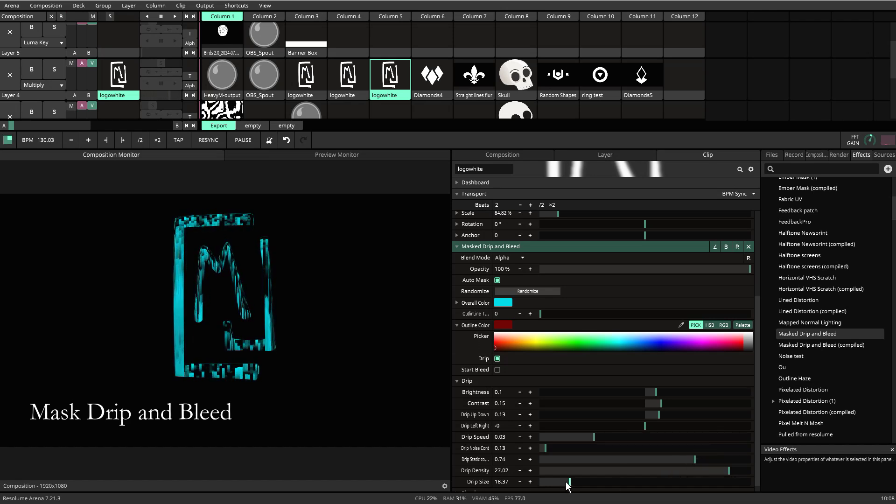
{"action": "left_click_drag", "start_coordinate": [570, 481], "coordinate": [702, 494]}
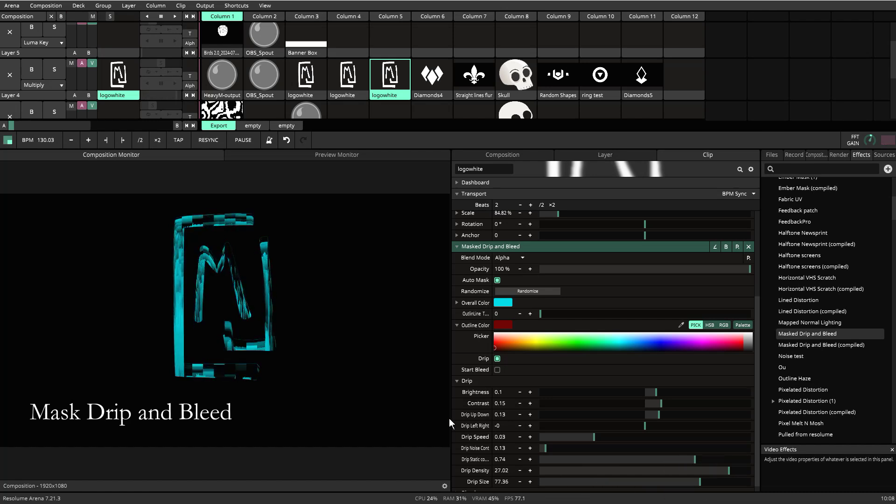
Turn the drip on and shrink Drip Size to 7.96.
{"action": "left_click", "coordinate": [497, 359]}
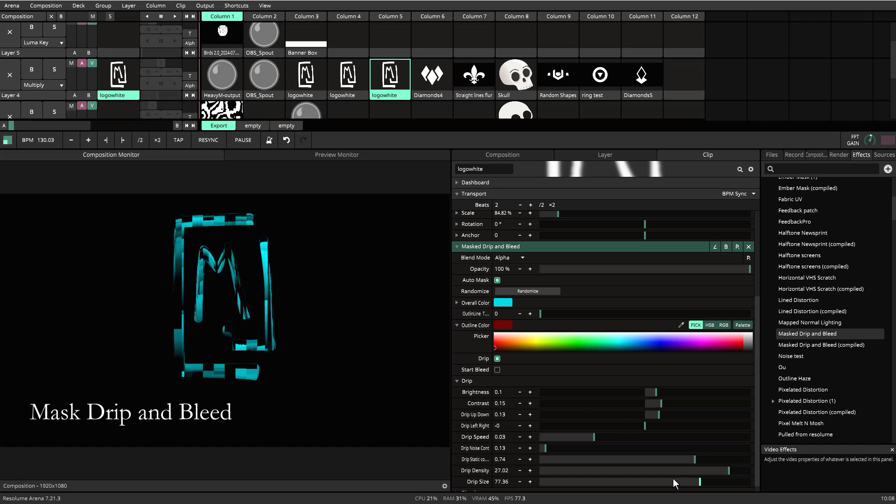
{"action": "left_click_drag", "start_coordinate": [704, 480], "coordinate": [530, 469]}
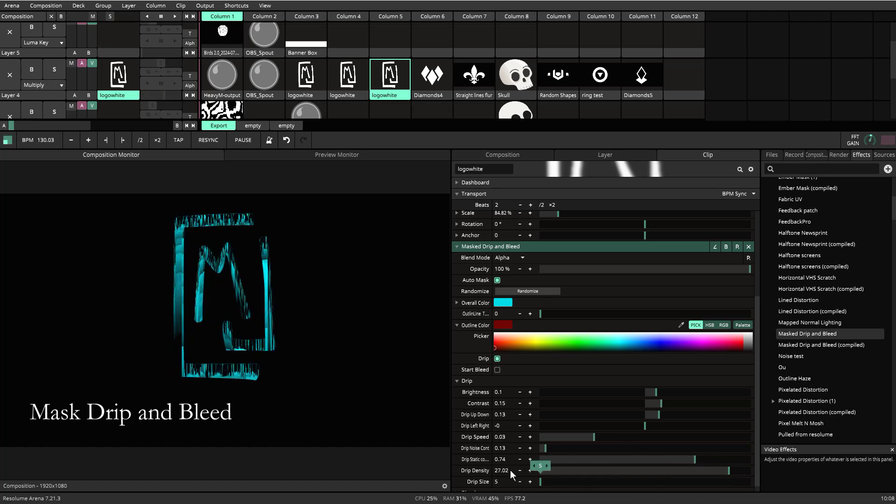
{"action": "left_click_drag", "start_coordinate": [540, 483], "coordinate": [542, 483]}
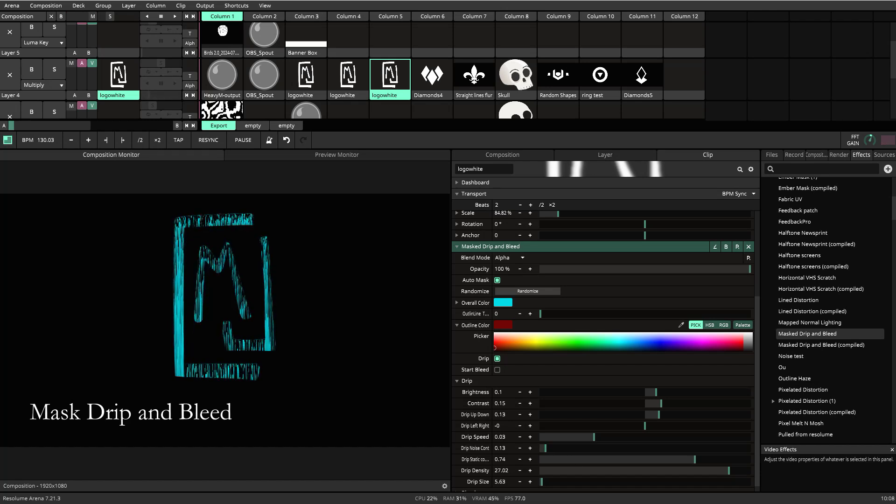
{"action": "left_click_drag", "start_coordinate": [542, 485], "coordinate": [546, 484]}
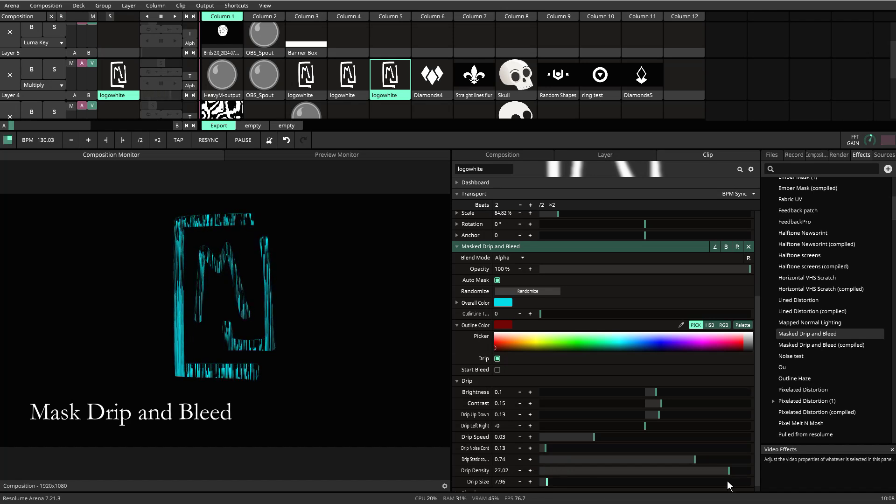
Lower Drip Density to about 4.6 and Drip Static to 0.06.
{"action": "mouse_move", "coordinate": [729, 474]}
{"action": "left_click_drag", "start_coordinate": [728, 475], "coordinate": [670, 473]}
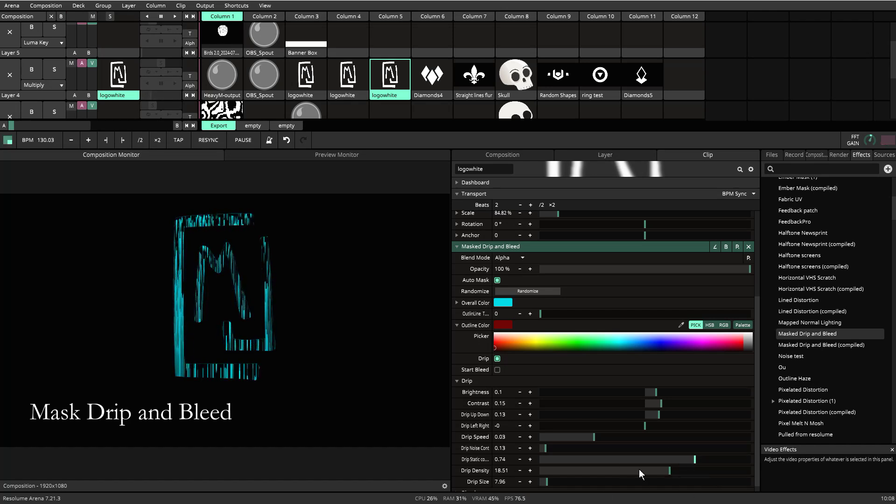
{"action": "left_click_drag", "start_coordinate": [671, 470], "coordinate": [571, 471]}
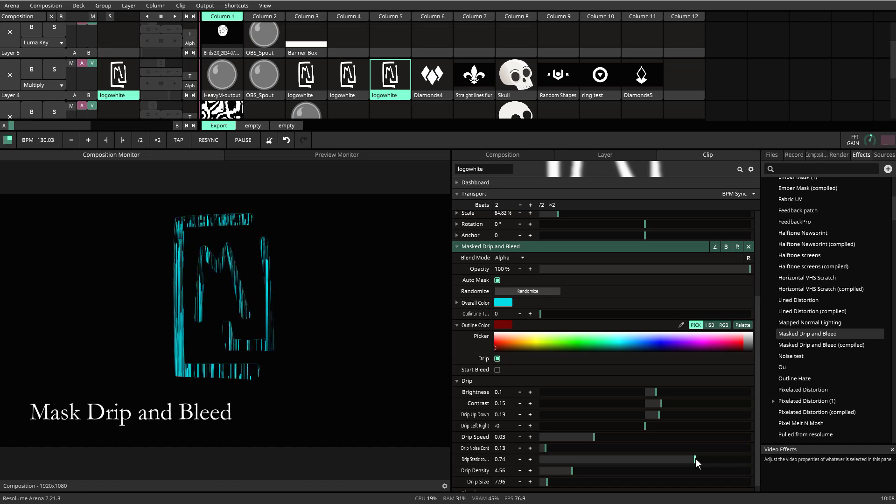
{"action": "left_click_drag", "start_coordinate": [695, 458], "coordinate": [553, 457]}
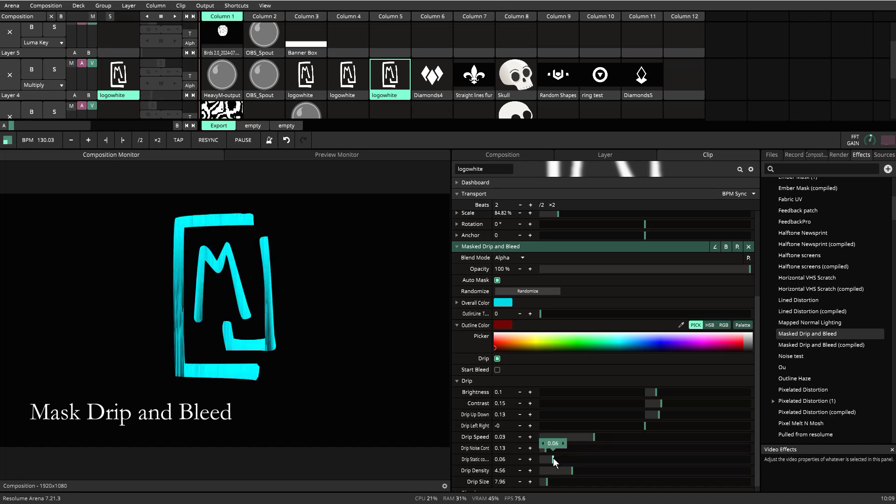
Try Drip Static at 0.14 and 0.13, then set it to 1 and collapse the Drip group.
{"action": "left_click_drag", "start_coordinate": [552, 457], "coordinate": [598, 458]}
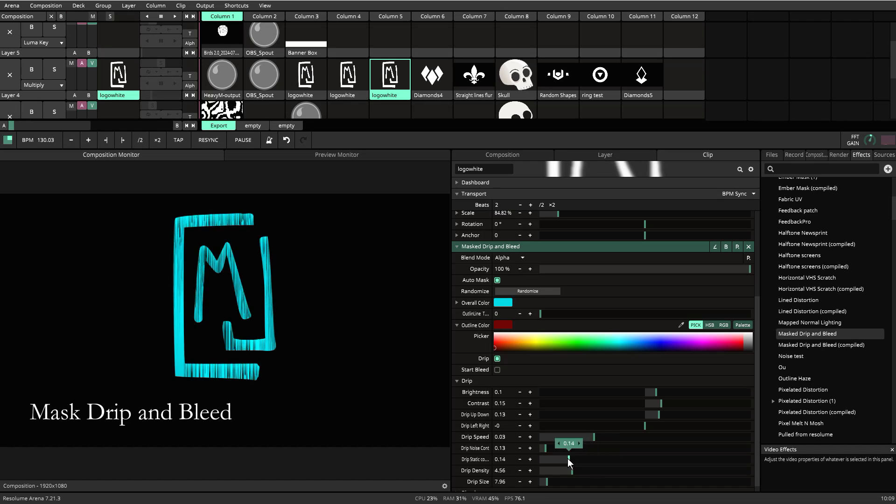
{"action": "left_click_drag", "start_coordinate": [568, 458], "coordinate": [775, 499]}
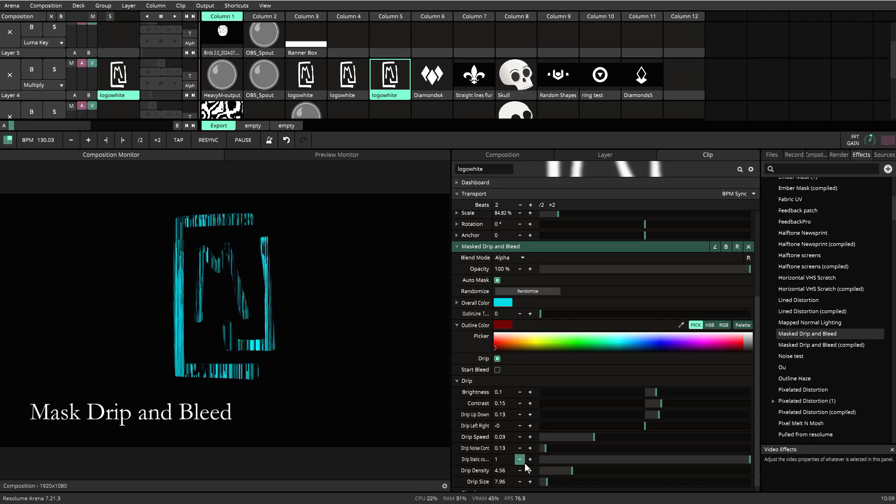
{"action": "scroll", "coordinate": [524, 463], "scroll_direction": "down", "scroll_amount": 1}
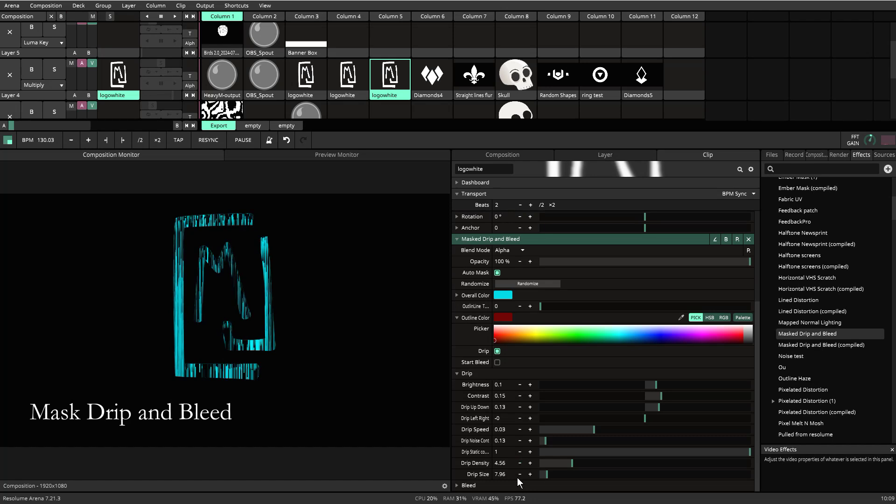
{"action": "left_click", "coordinate": [457, 373]}
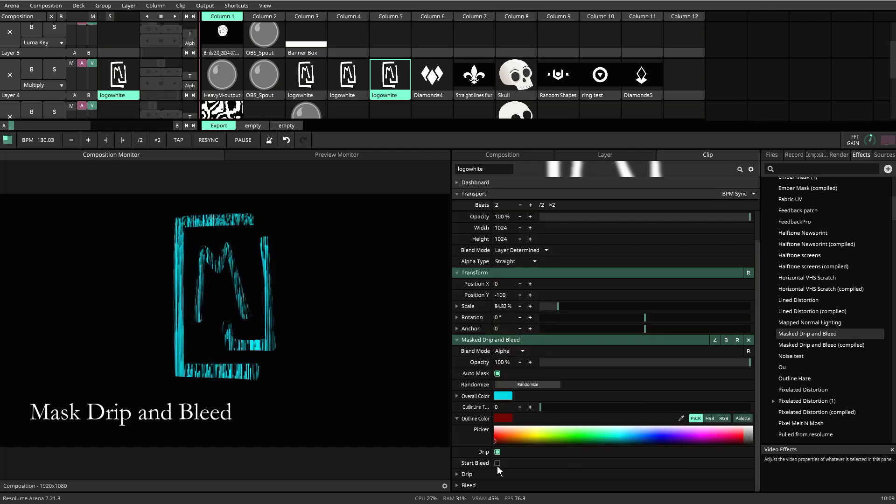
Expand the Bleed settings and switch on Start Bleed for the logo.
{"action": "left_click", "coordinate": [456, 486]}
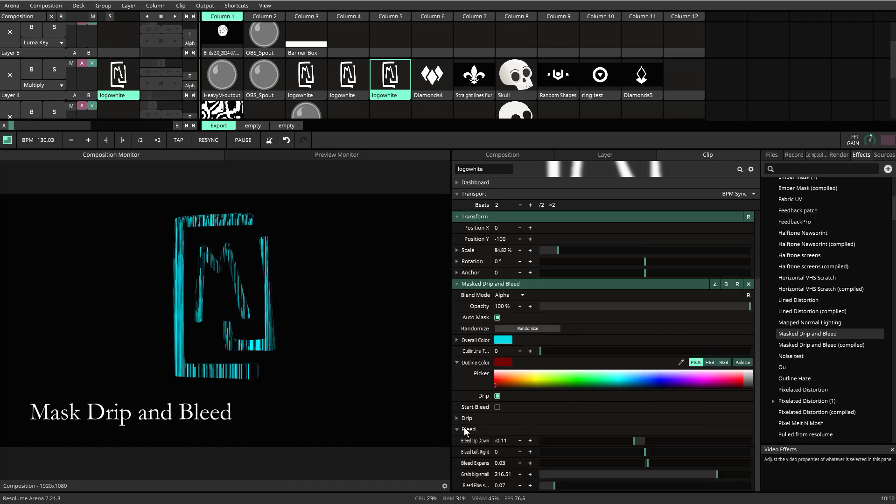
{"action": "left_click", "coordinate": [498, 409]}
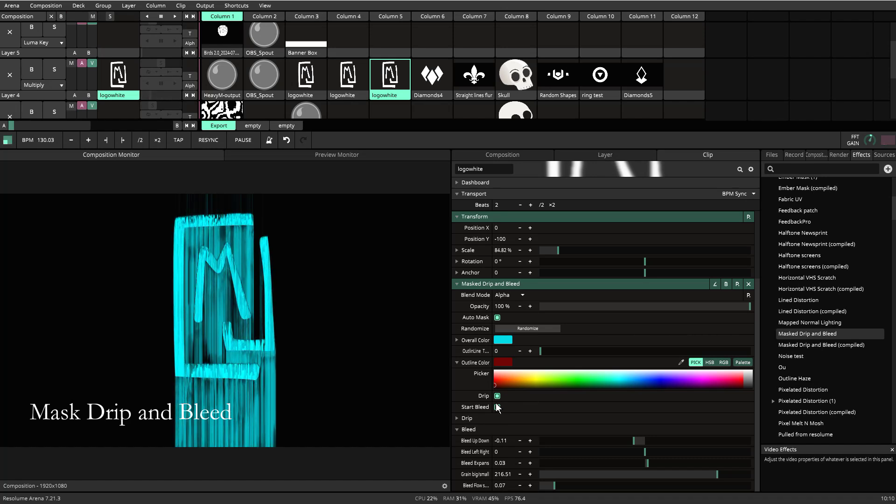
{"action": "left_click", "coordinate": [497, 407]}
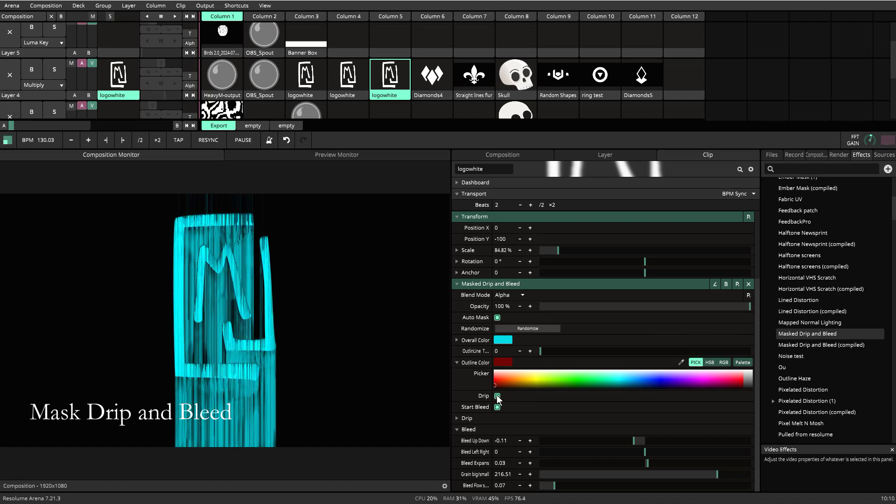
Toggle Drip off and back on to compare, then lower Bleed Up Down to -1.
{"action": "left_click", "coordinate": [498, 396]}
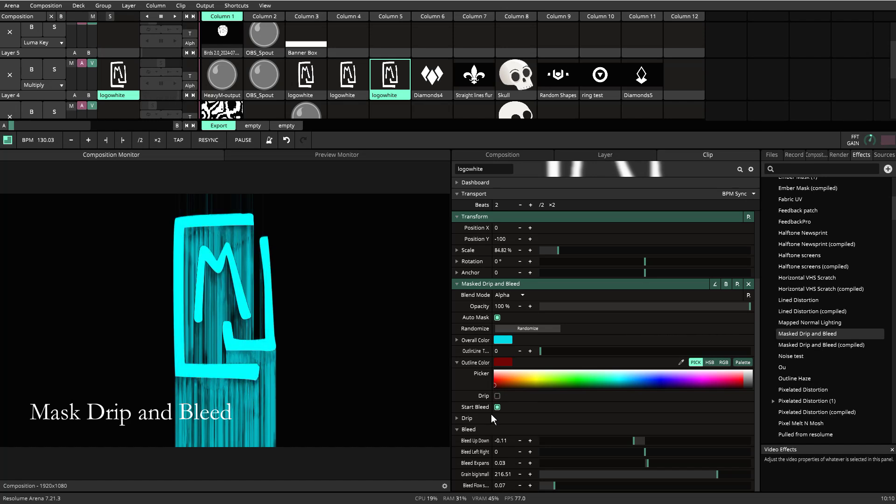
{"action": "left_click", "coordinate": [497, 396]}
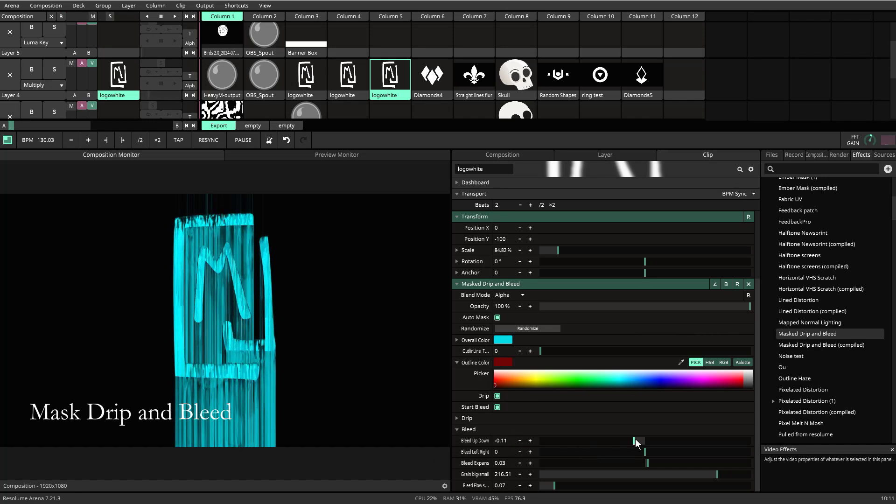
{"action": "left_click_drag", "start_coordinate": [634, 440], "coordinate": [481, 451]}
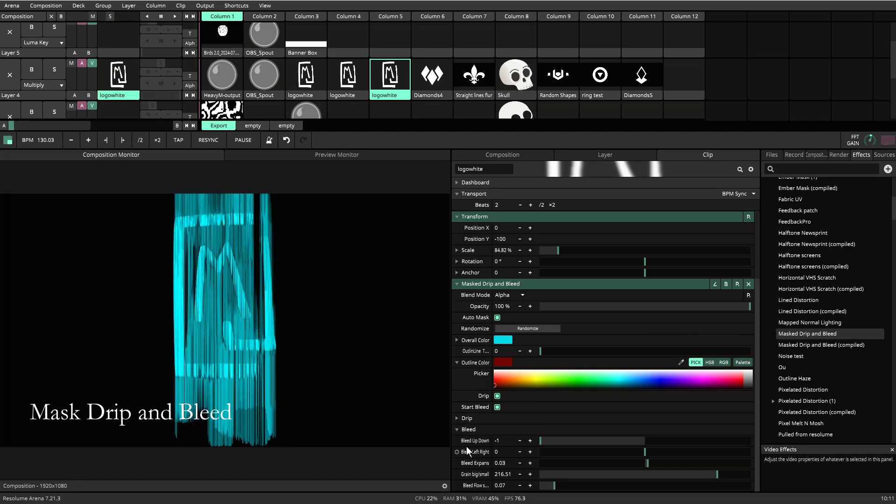
Try Bleed Up Down values between -0.73 and -1, settling at -0.05.
{"action": "left_click_drag", "start_coordinate": [540, 441], "coordinate": [549, 442]}
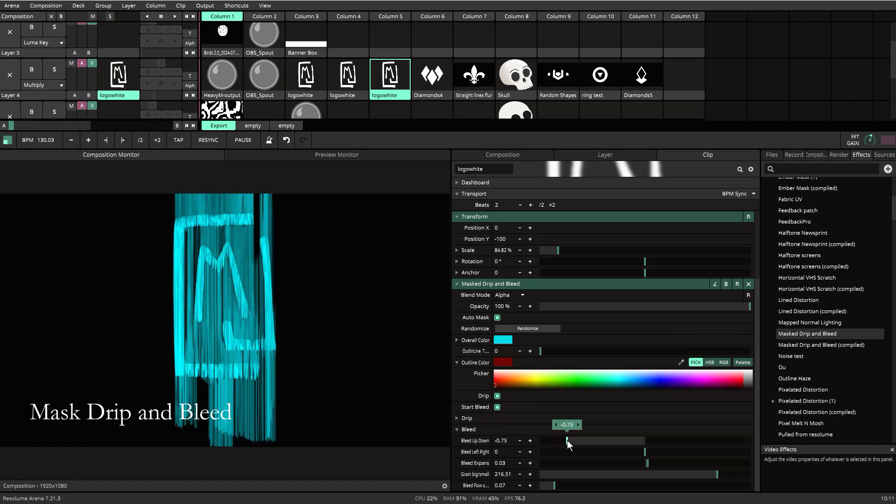
{"action": "left_click_drag", "start_coordinate": [567, 440], "coordinate": [569, 440]}
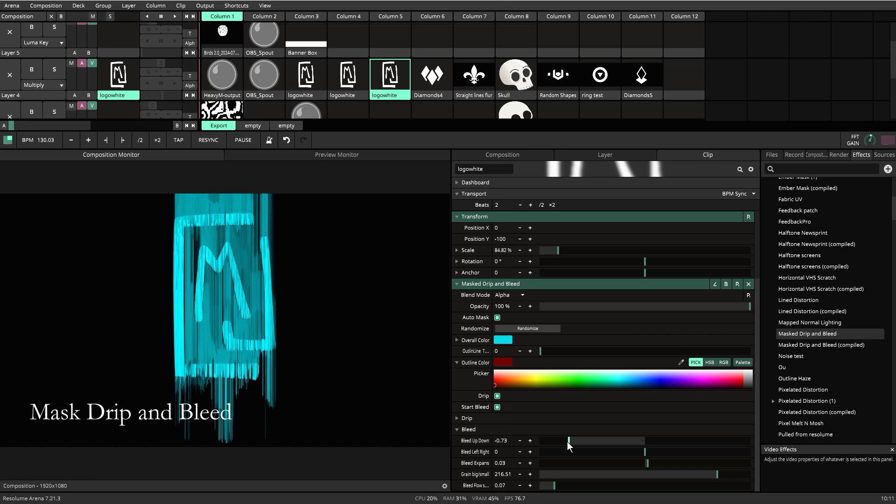
{"action": "left_click_drag", "start_coordinate": [553, 441], "coordinate": [544, 441]}
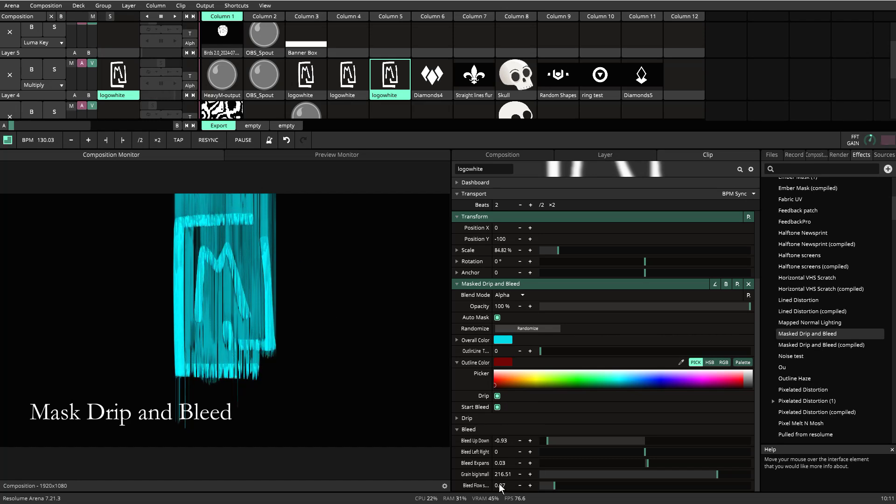
{"action": "left_click_drag", "start_coordinate": [547, 440], "coordinate": [646, 490]}
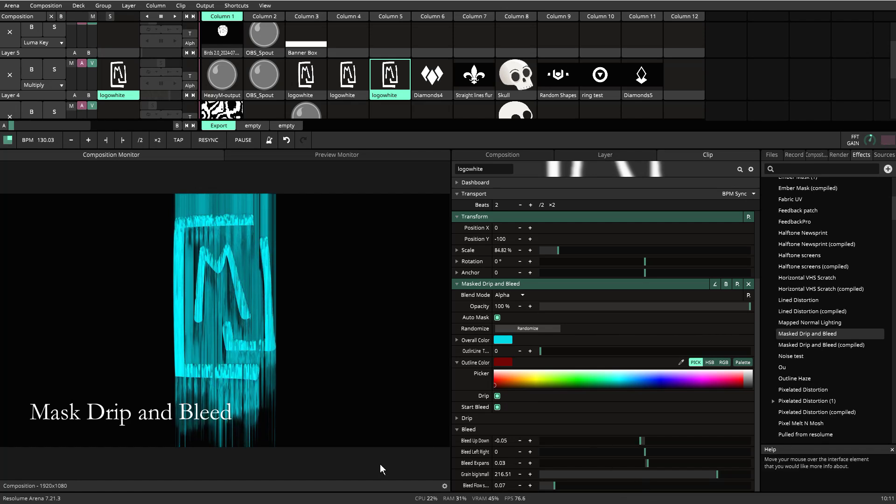
{"action": "left_click", "coordinate": [457, 451]}
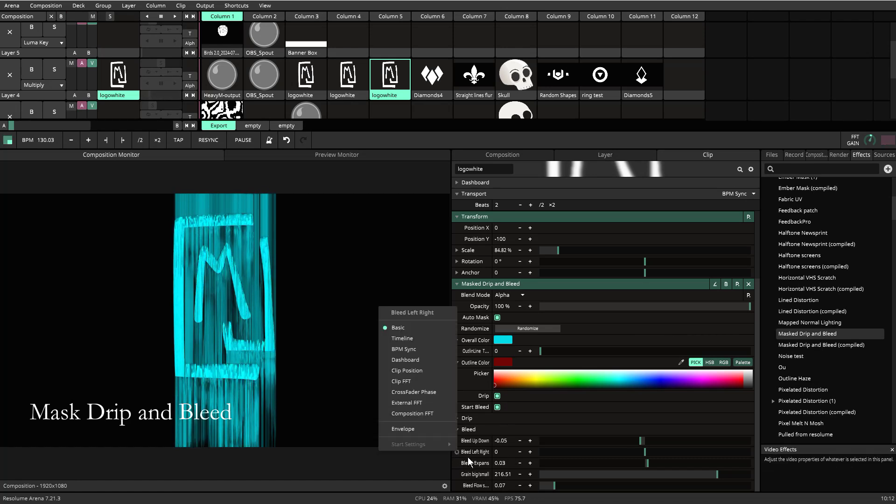
Animate Bleed Left Right on a looping timeline sweeping from about -0.29 to 0.3.
{"action": "left_click", "coordinate": [417, 337]}
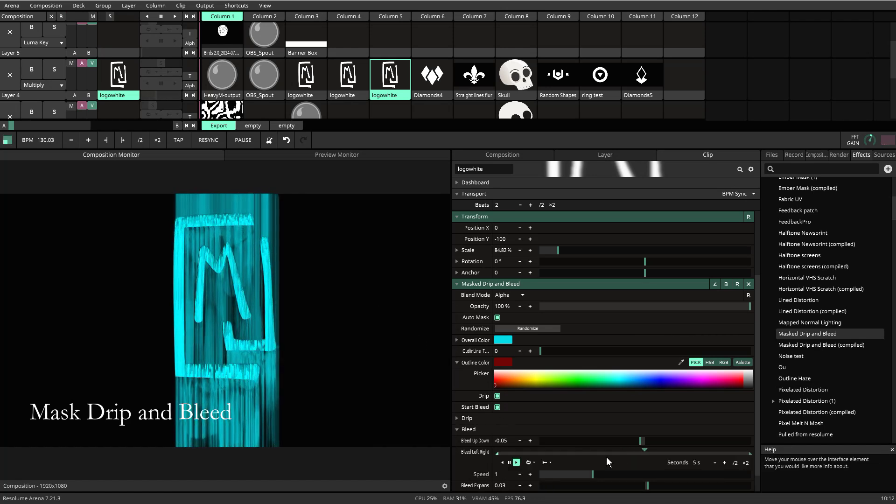
{"action": "left_click_drag", "start_coordinate": [498, 453], "coordinate": [581, 452]}
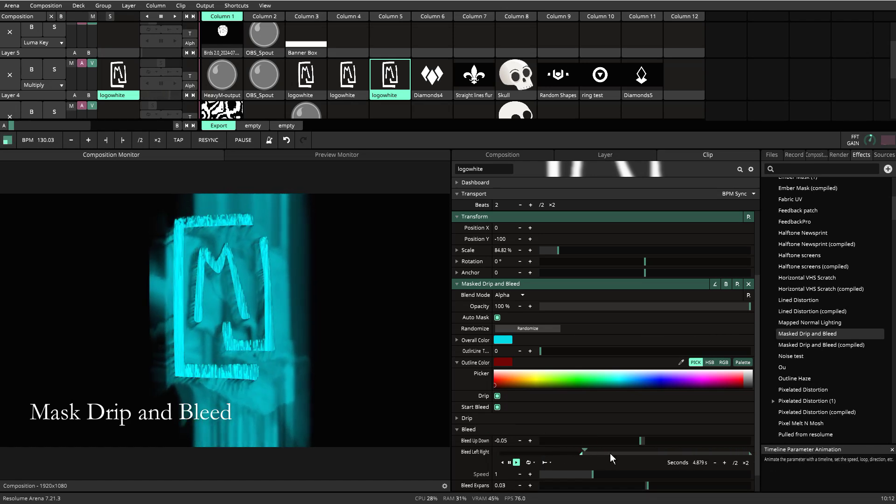
{"action": "mouse_move", "coordinate": [746, 454]}
{"action": "left_mouse_down"}
{"action": "mouse_move", "coordinate": [651, 453]}
{"action": "mouse_move", "coordinate": [667, 454]}
{"action": "left_mouse_up"}
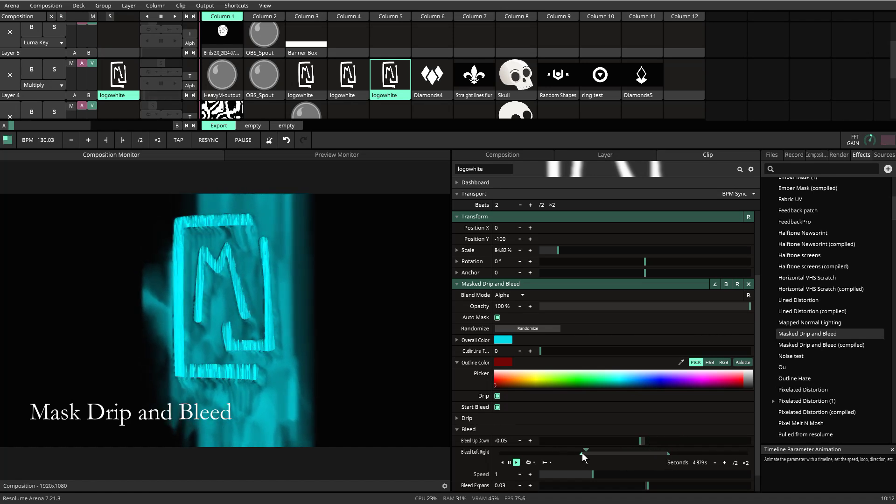
{"action": "mouse_move", "coordinate": [581, 453]}
{"action": "left_mouse_down"}
{"action": "mouse_move", "coordinate": [604, 455]}
{"action": "mouse_move", "coordinate": [587, 456]}
{"action": "left_mouse_up"}
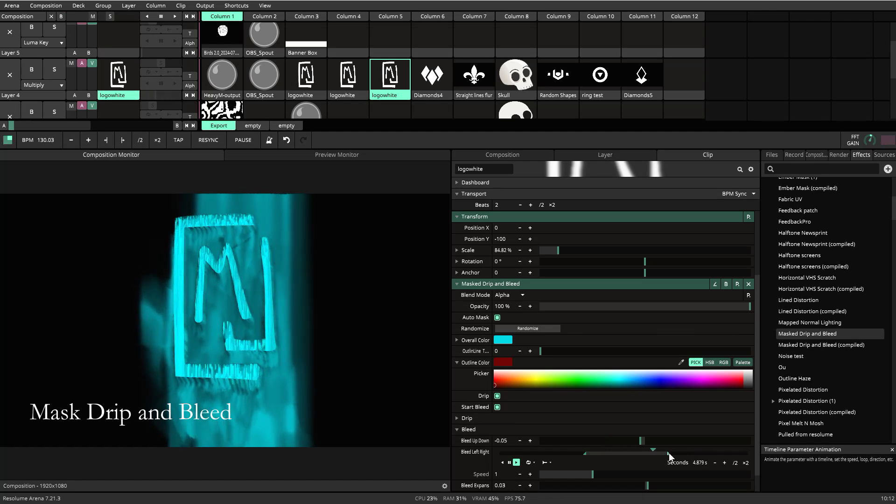
{"action": "left_click_drag", "start_coordinate": [668, 452], "coordinate": [661, 455]}
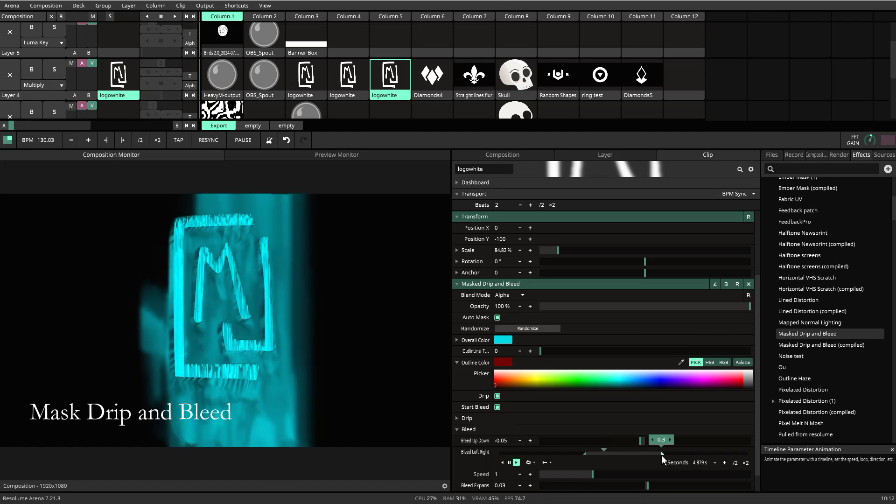
{"action": "left_click", "coordinate": [529, 463]}
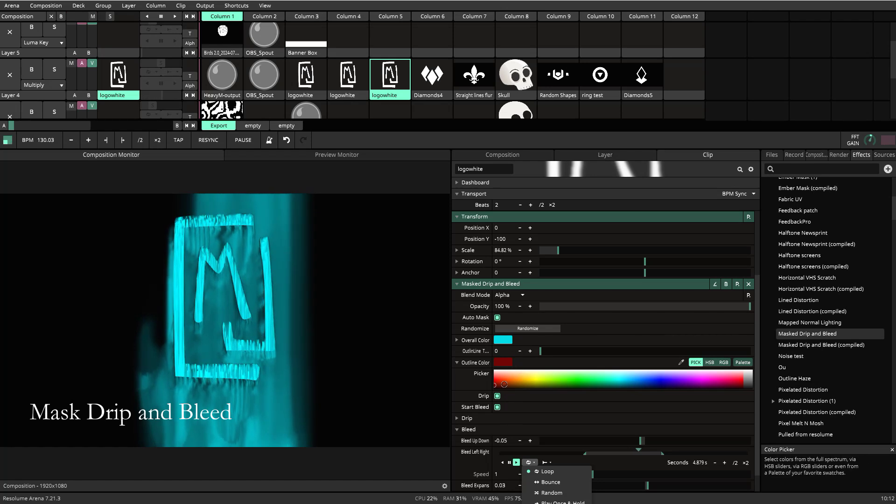
Set the outline thickness to 0.39, the overall colour to red and the outline to salmon.
{"action": "left_click_drag", "start_coordinate": [539, 351], "coordinate": [581, 351]}
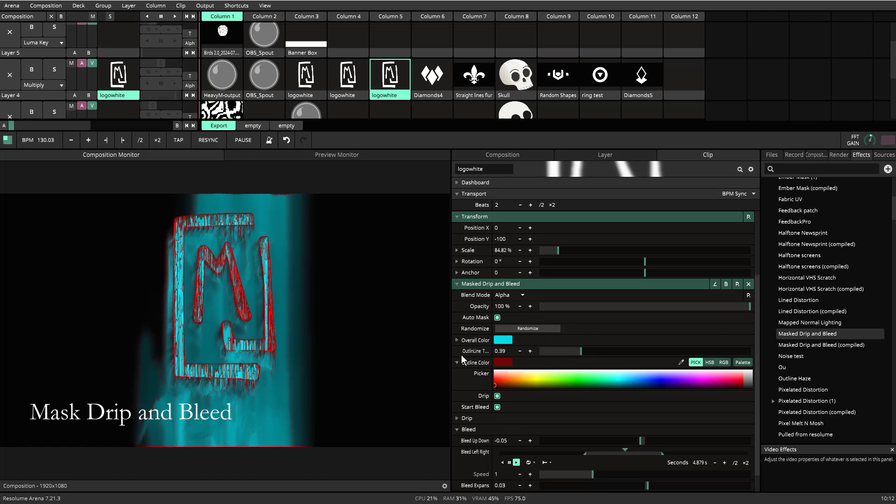
{"action": "left_click", "coordinate": [503, 340]}
{"action": "left_click", "coordinate": [497, 355]}
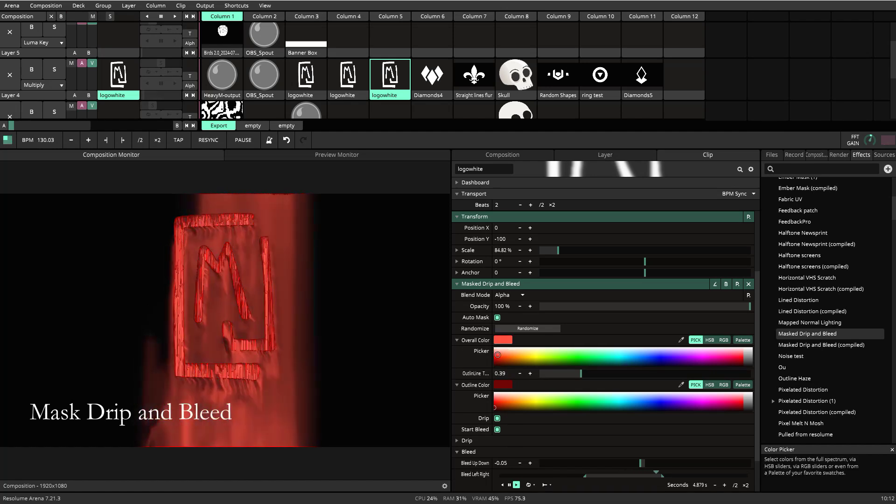
{"action": "left_click_drag", "start_coordinate": [498, 356], "coordinate": [495, 362]}
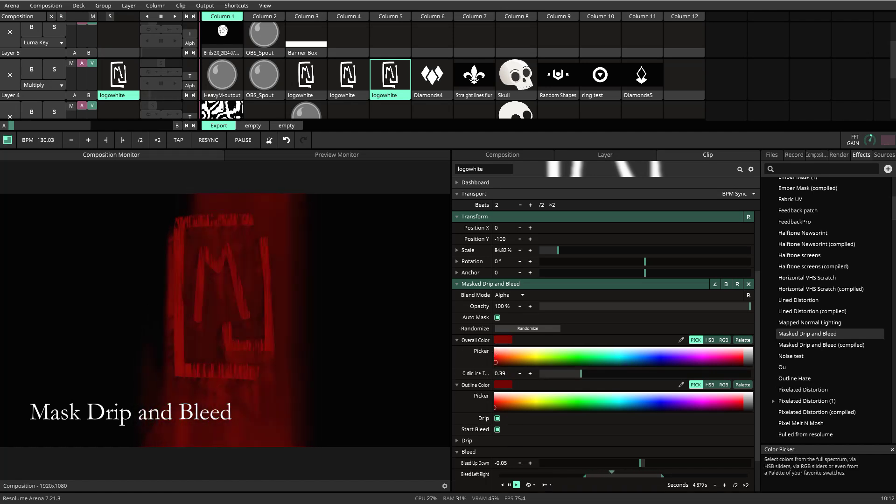
{"action": "left_click", "coordinate": [497, 398]}
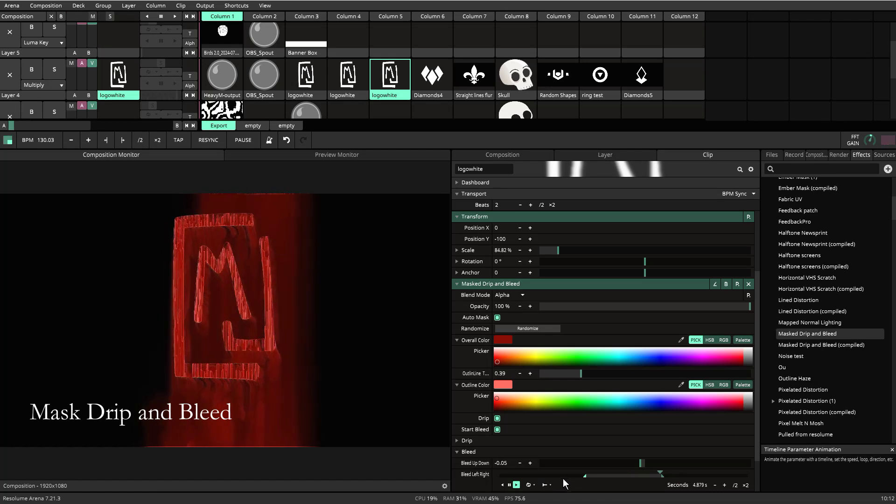
Raise Bleed Expansion from 0.03 to 0.24 and brighten the overall colour to vivid red.
{"action": "scroll", "coordinate": [560, 472], "scroll_direction": "down", "scroll_amount": 2}
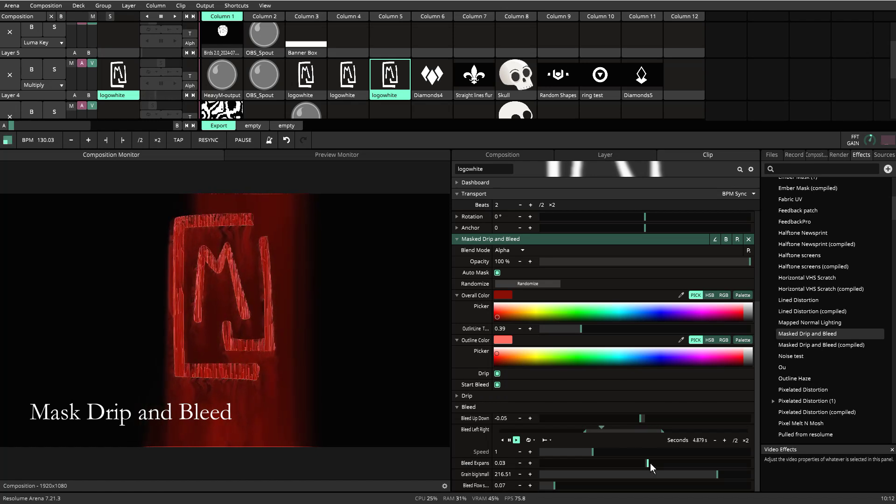
{"action": "left_click_drag", "start_coordinate": [648, 463], "coordinate": [670, 465]}
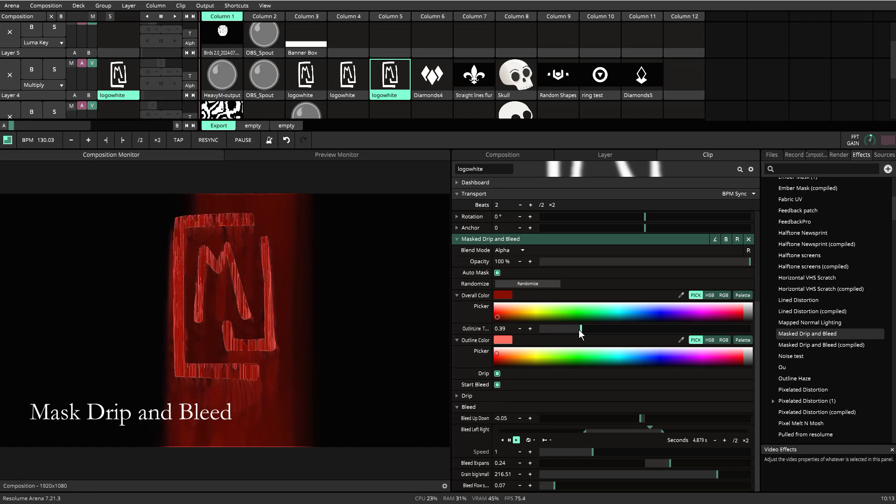
{"action": "left_click", "coordinate": [499, 313]}
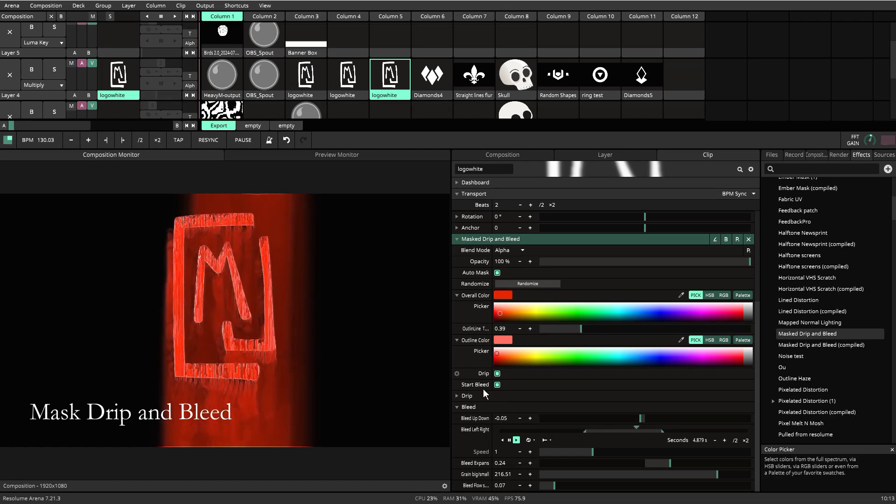
Disable Drip and fix Bleed Left Right at 0.02 by switching its animation to Basic.
{"action": "left_click", "coordinate": [498, 374]}
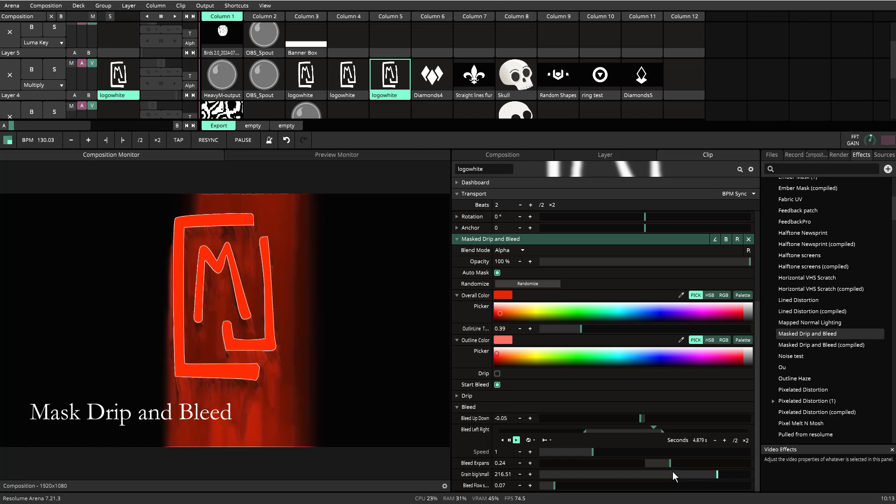
{"action": "right_click", "coordinate": [464, 430]}
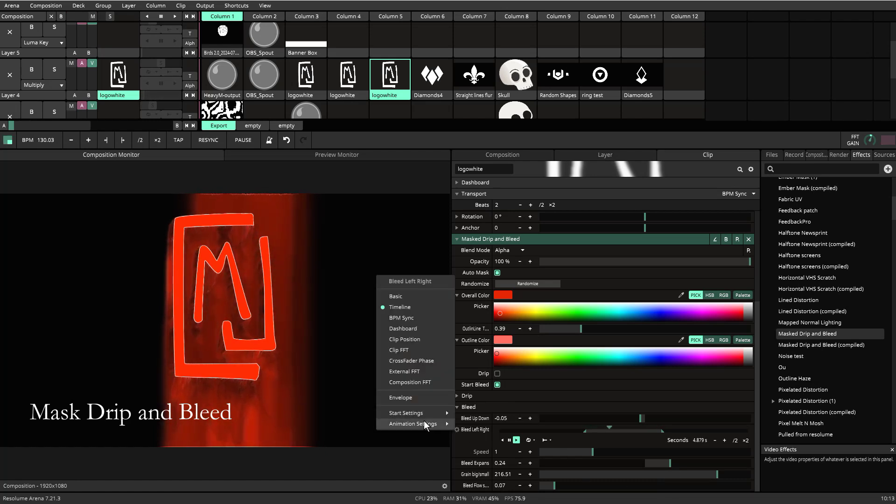
{"action": "left_click", "coordinate": [392, 298]}
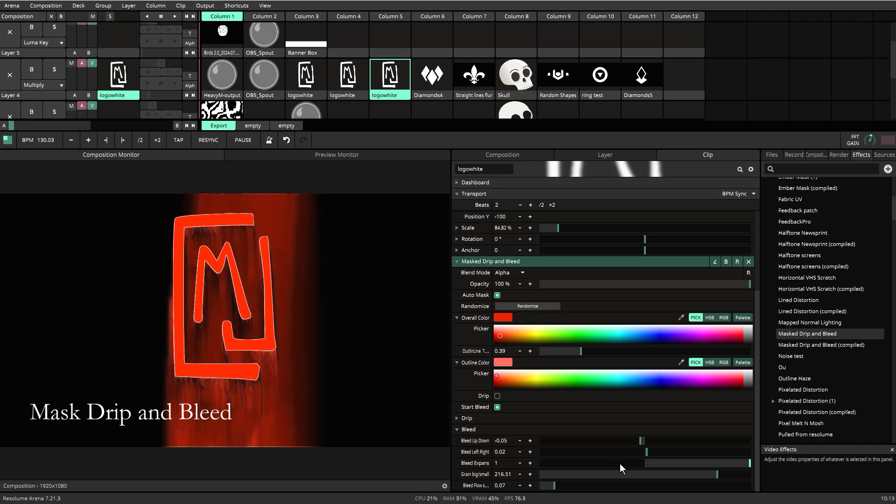
Rework Bleed Up Down to -0.02 and Bleed Expans to 0.96, then shrink Grain big/small to 12.54.
{"action": "left_click_drag", "start_coordinate": [638, 440], "coordinate": [556, 441]}
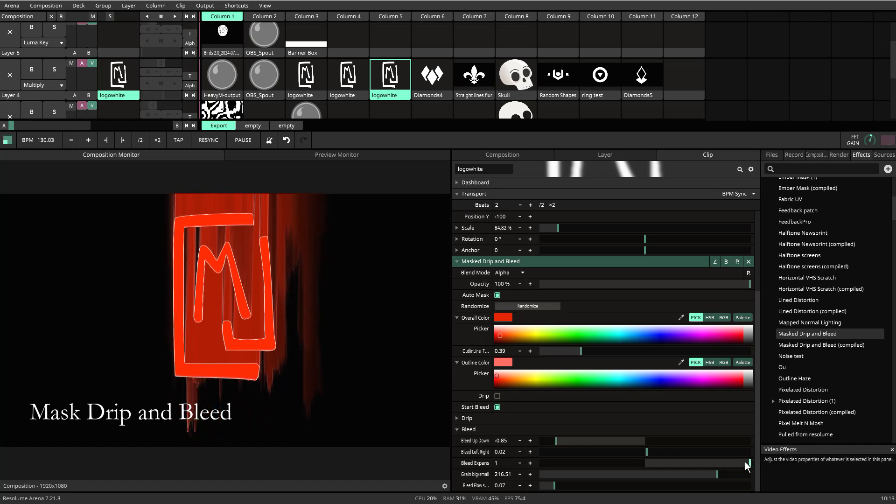
{"action": "left_click_drag", "start_coordinate": [745, 462], "coordinate": [525, 474]}
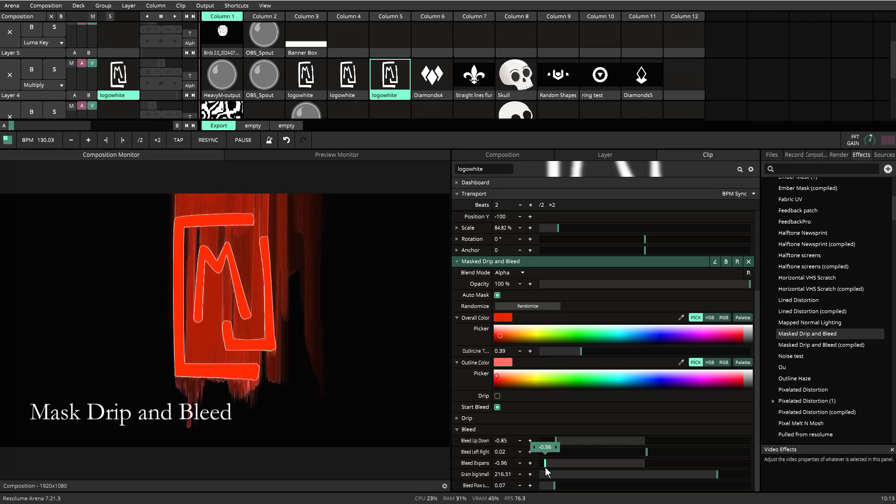
{"action": "left_click_drag", "start_coordinate": [547, 466], "coordinate": [591, 471]}
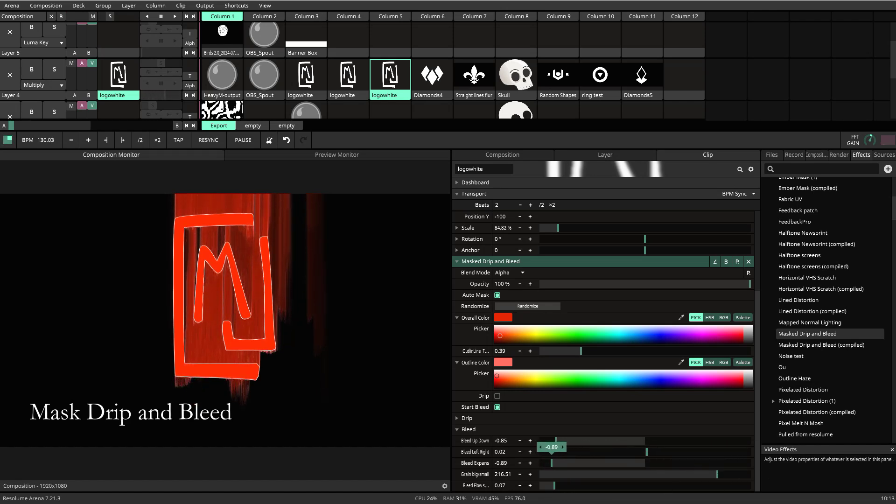
{"action": "left_click_drag", "start_coordinate": [554, 439], "coordinate": [643, 439]}
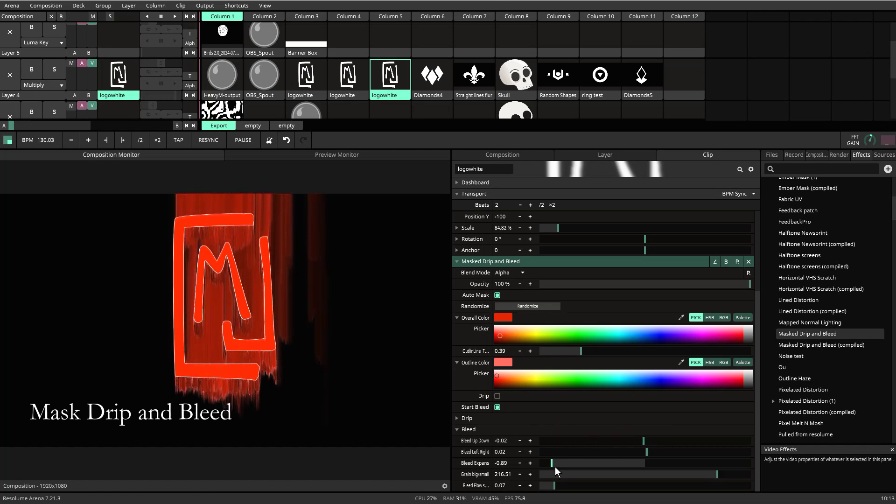
{"action": "left_click_drag", "start_coordinate": [554, 467], "coordinate": [612, 471]}
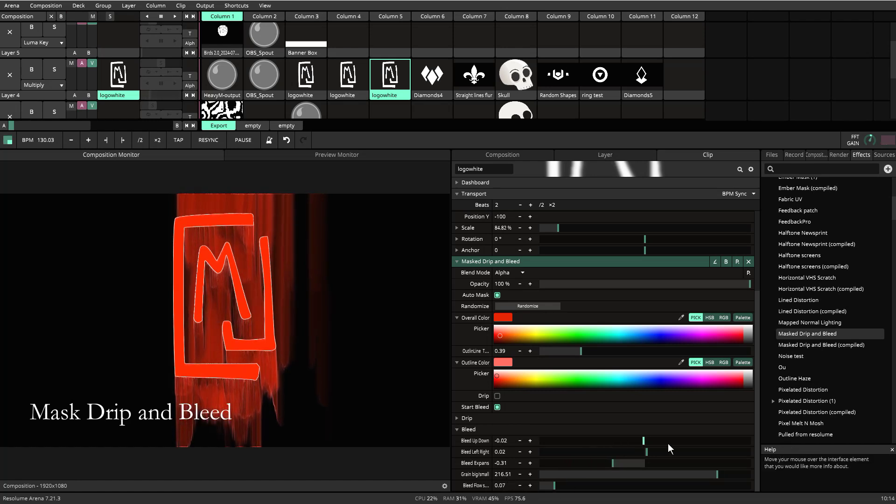
{"action": "left_click_drag", "start_coordinate": [611, 458], "coordinate": [740, 463]}
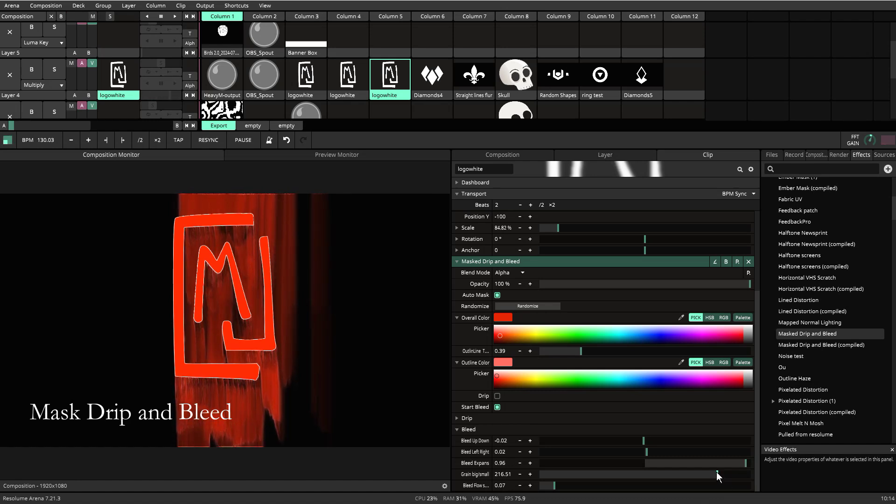
{"action": "left_click_drag", "start_coordinate": [717, 473], "coordinate": [551, 472]}
Drop Bleed Expans to 0.02, raise Bleed Flow to 0.59, and settle Grain big/small at 22.24.
{"action": "left_click_drag", "start_coordinate": [743, 464], "coordinate": [648, 459]}
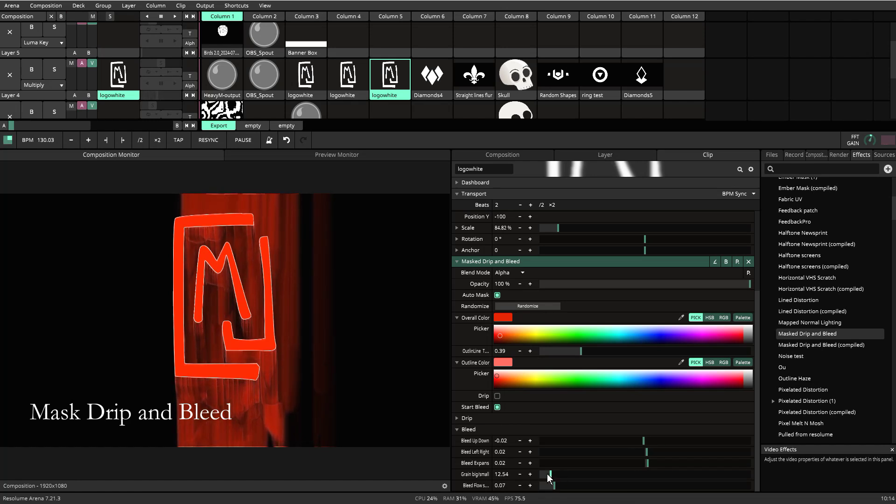
{"action": "left_click_drag", "start_coordinate": [548, 474], "coordinate": [732, 486]}
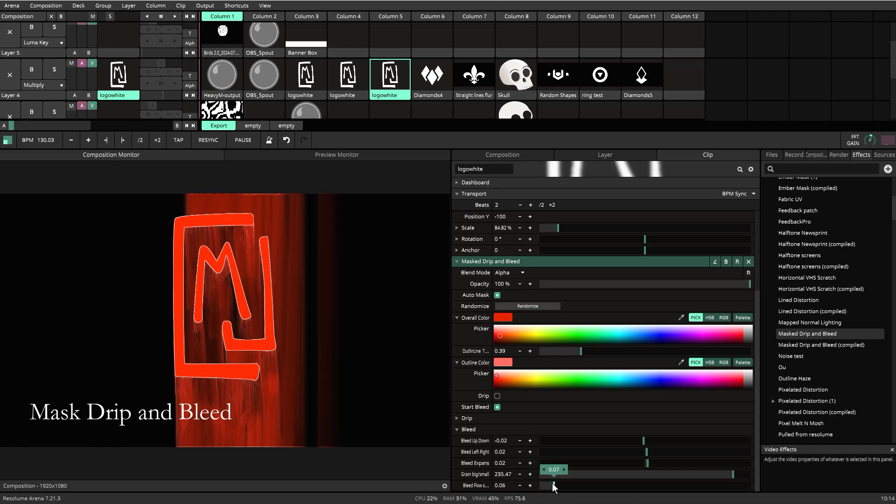
{"action": "mouse_move", "coordinate": [553, 485]}
{"action": "left_mouse_down"}
{"action": "mouse_move", "coordinate": [534, 491]}
{"action": "mouse_move", "coordinate": [543, 492]}
{"action": "left_mouse_up"}
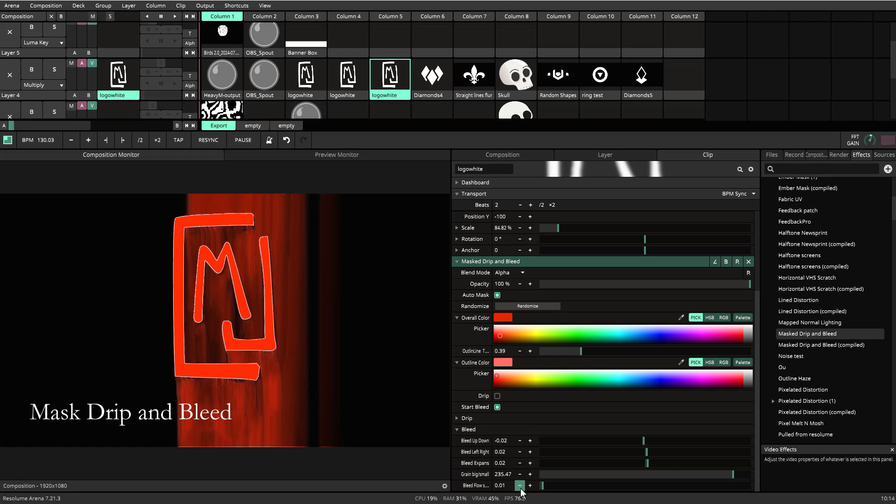
{"action": "left_click_drag", "start_coordinate": [543, 485], "coordinate": [664, 485]}
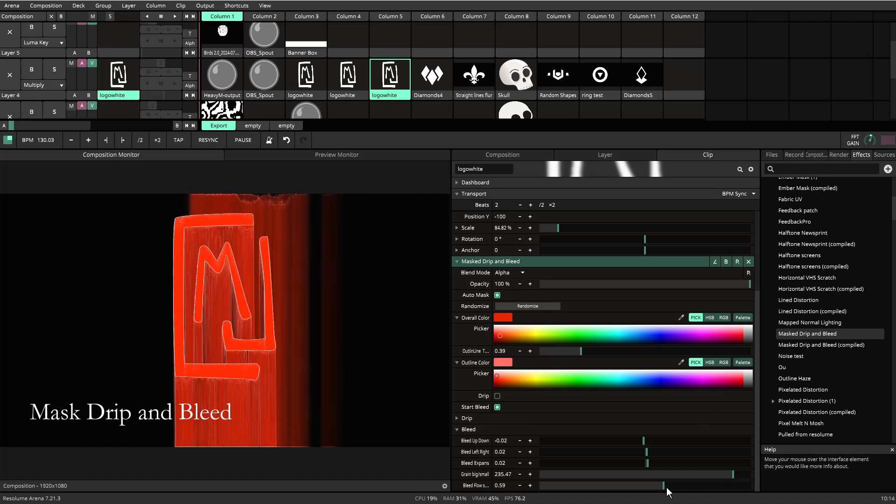
{"action": "left_click_drag", "start_coordinate": [734, 474], "coordinate": [559, 474]}
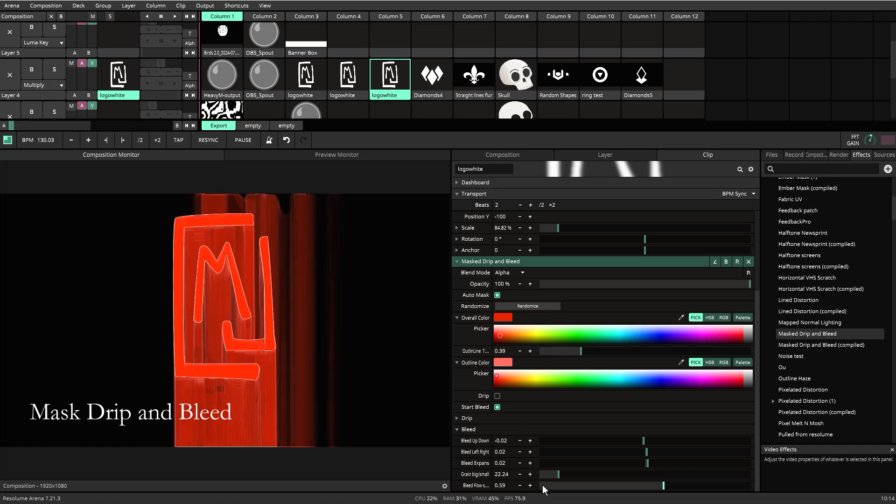
Try Bleed Expans from 0.6 down to -1, ending near 0, with Grain big/small at 66.14.
{"action": "left_click_drag", "start_coordinate": [556, 478], "coordinate": [666, 493]}
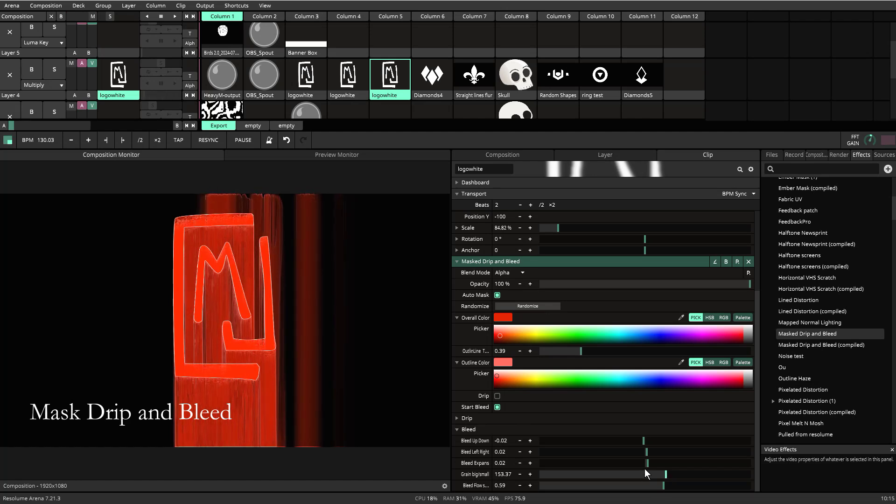
{"action": "left_click_drag", "start_coordinate": [649, 465], "coordinate": [704, 469]}
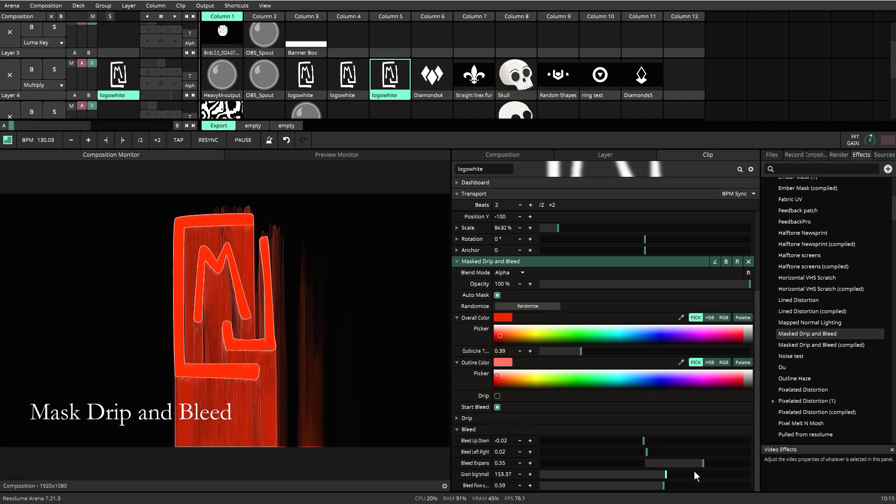
{"action": "left_click_drag", "start_coordinate": [696, 463], "coordinate": [521, 458]}
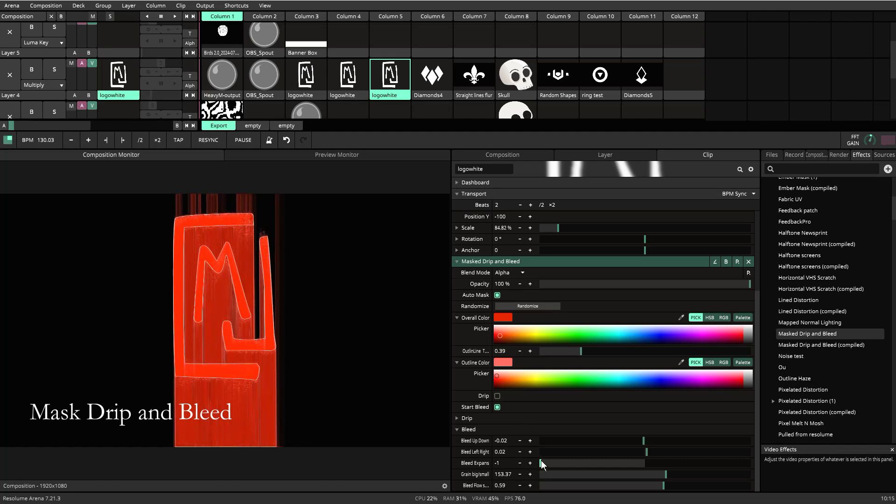
{"action": "left_click_drag", "start_coordinate": [541, 462], "coordinate": [581, 465]}
{"action": "left_click_drag", "start_coordinate": [639, 467], "coordinate": [588, 485]}
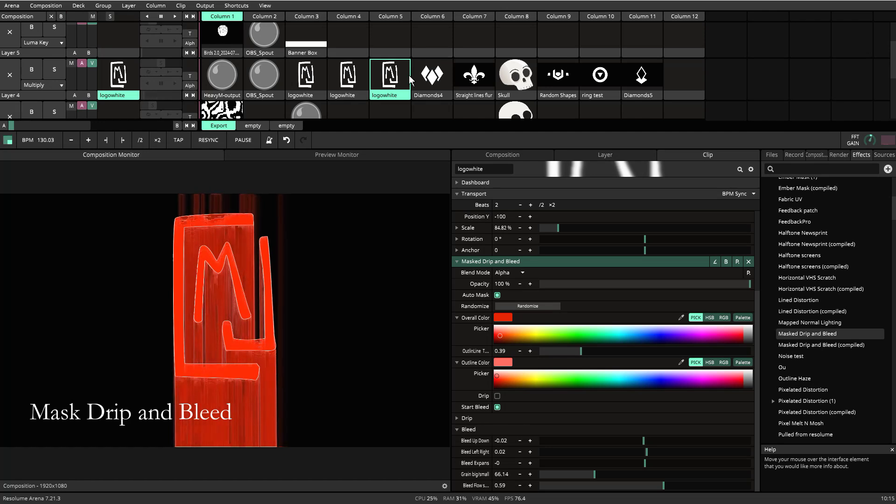
Launch Diamonds4 and turn on Drip and Start Bleed for it.
{"action": "left_click", "coordinate": [437, 82]}
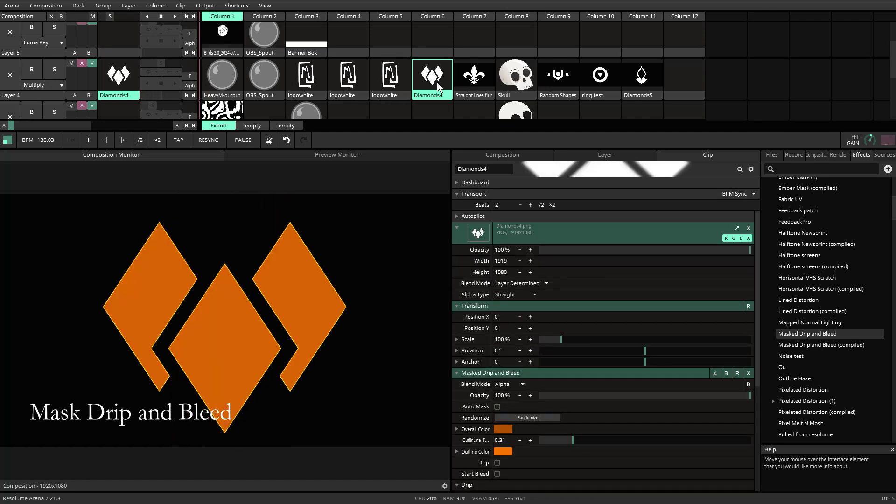
{"action": "scroll", "coordinate": [497, 466], "scroll_direction": "down", "scroll_amount": 2}
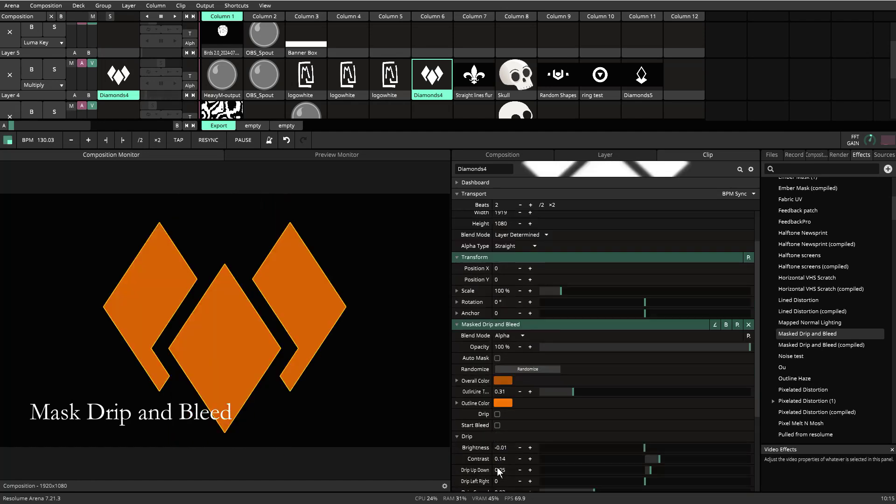
{"action": "left_click", "coordinate": [498, 414]}
{"action": "left_click", "coordinate": [497, 425]}
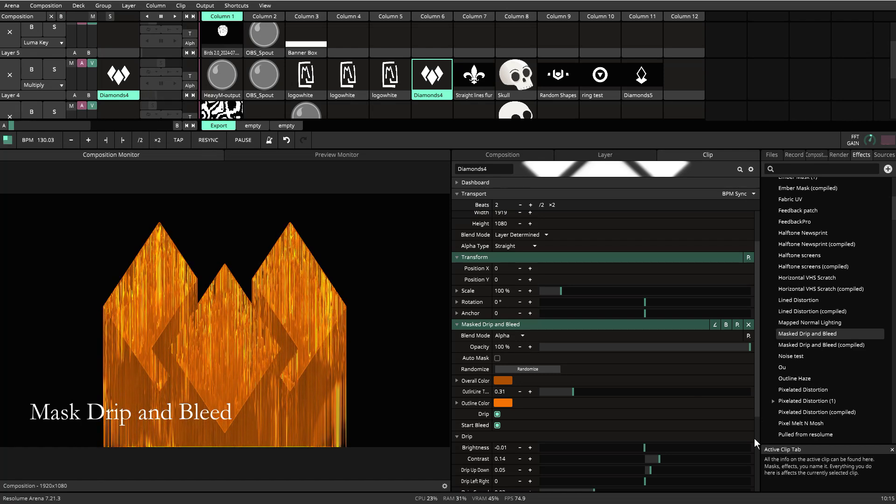
Launch the fleur-de-lis clip, then the Random Shapes clip.
{"action": "left_click", "coordinate": [474, 77]}
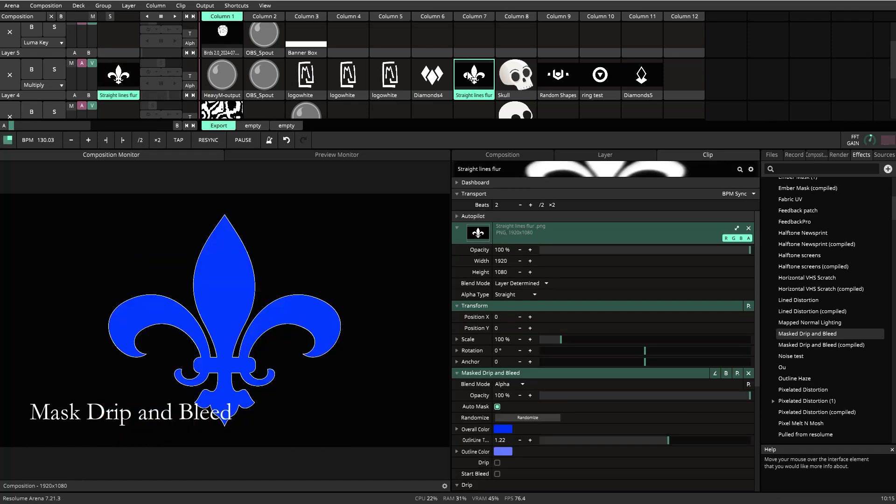
{"action": "scroll", "coordinate": [505, 458], "scroll_direction": "down", "scroll_amount": 2}
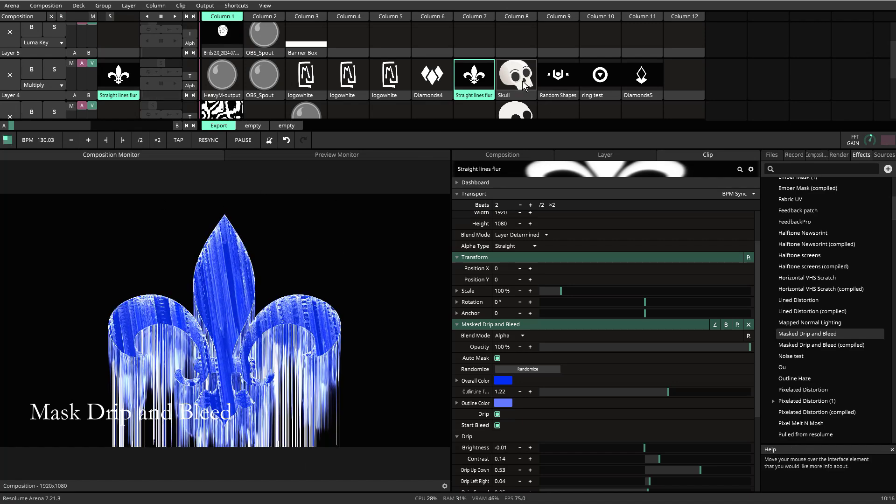
{"action": "left_click", "coordinate": [555, 72]}
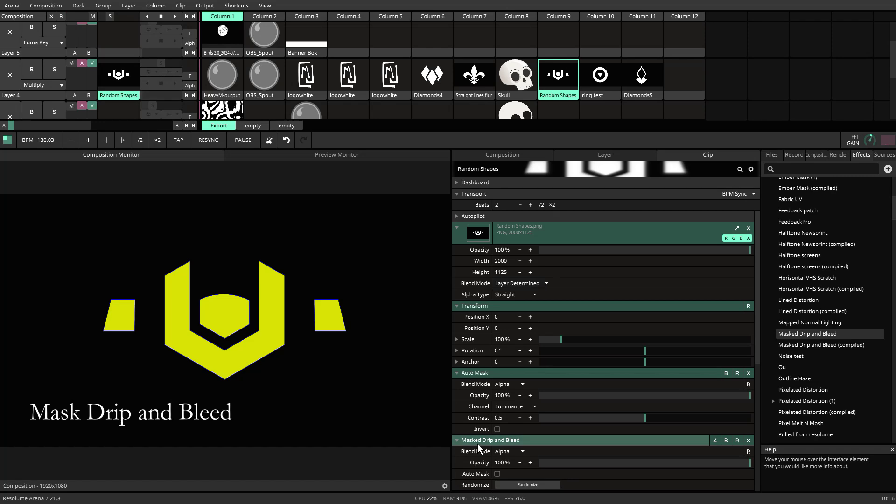
Turn on drip and bleed for Random Shapes, toggling them off and on to compare.
{"action": "scroll", "coordinate": [490, 434], "scroll_direction": "down", "scroll_amount": 3}
{"action": "left_click", "coordinate": [497, 409]}
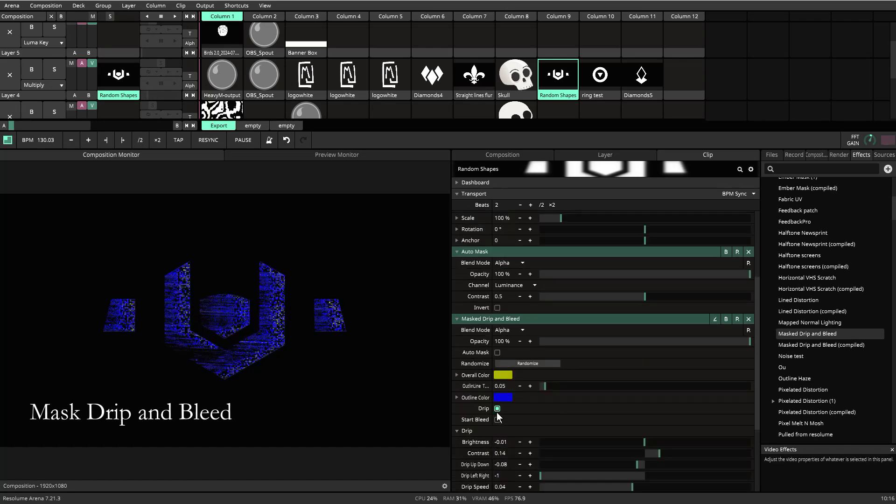
{"action": "left_click", "coordinate": [497, 420]}
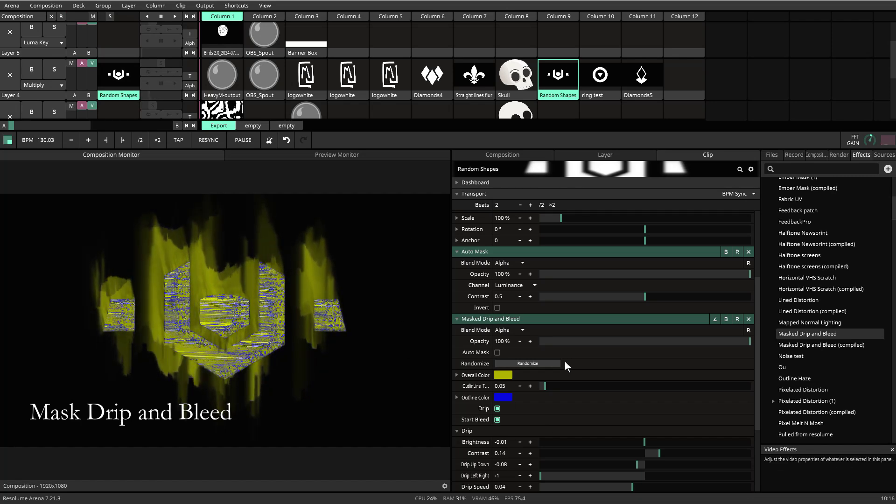
{"action": "left_click", "coordinate": [498, 409]}
{"action": "left_click", "coordinate": [497, 420]}
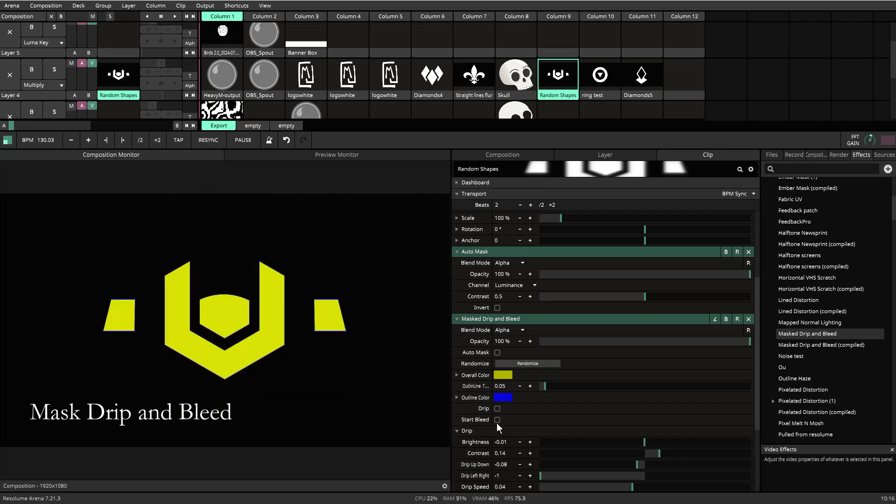
{"action": "left_click", "coordinate": [497, 420]}
{"action": "left_click", "coordinate": [498, 409]}
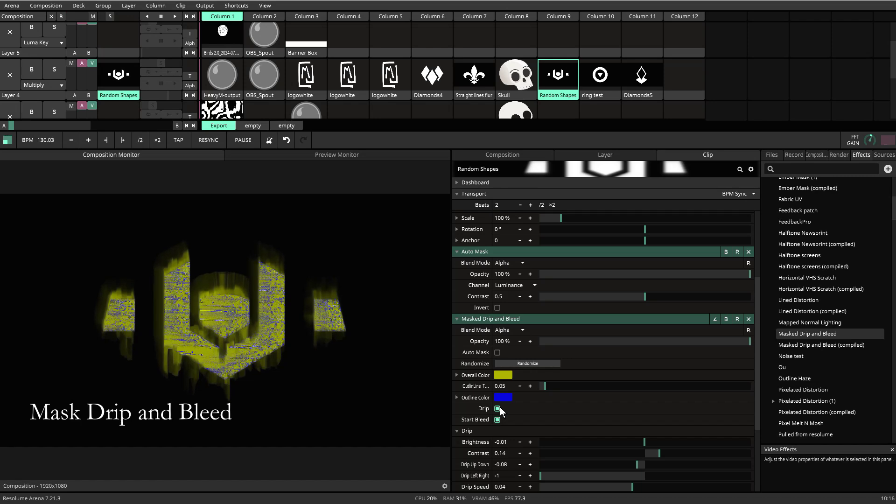
Give the ring test logo drip and bleed with a paler blue overall colour, then launch Diamonds5.
{"action": "left_click", "coordinate": [600, 76]}
{"action": "scroll", "coordinate": [504, 458], "scroll_direction": "down", "scroll_amount": 5}
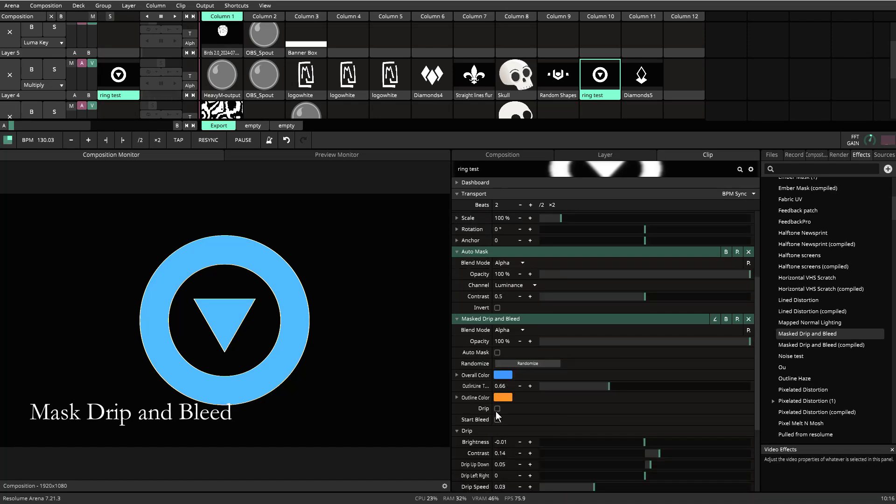
{"action": "left_click", "coordinate": [497, 408]}
{"action": "left_click", "coordinate": [497, 419]}
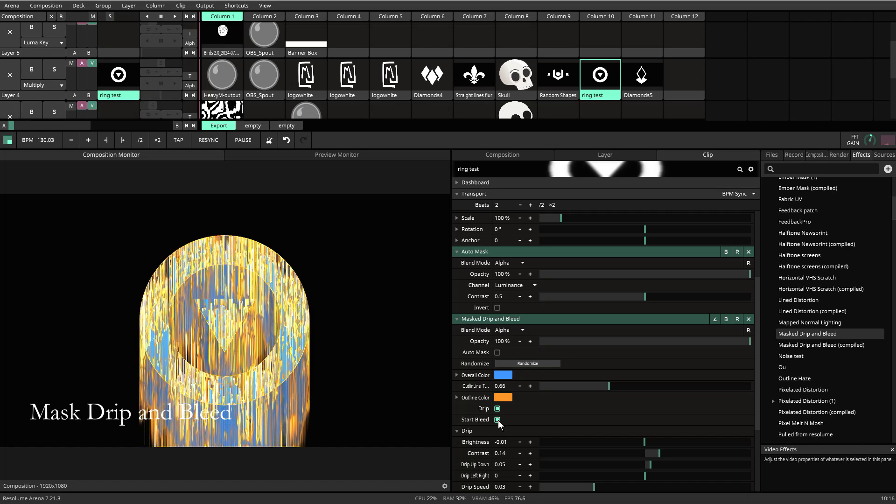
{"action": "left_click", "coordinate": [511, 375]}
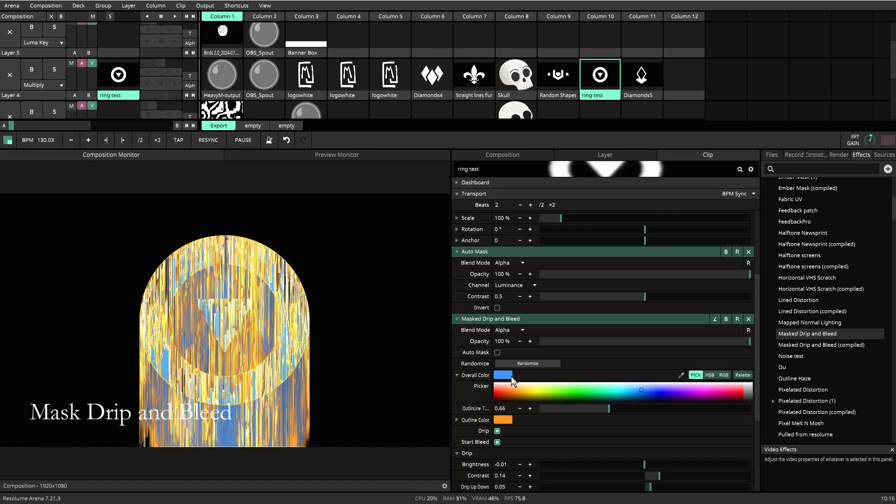
{"action": "left_click", "coordinate": [636, 390]}
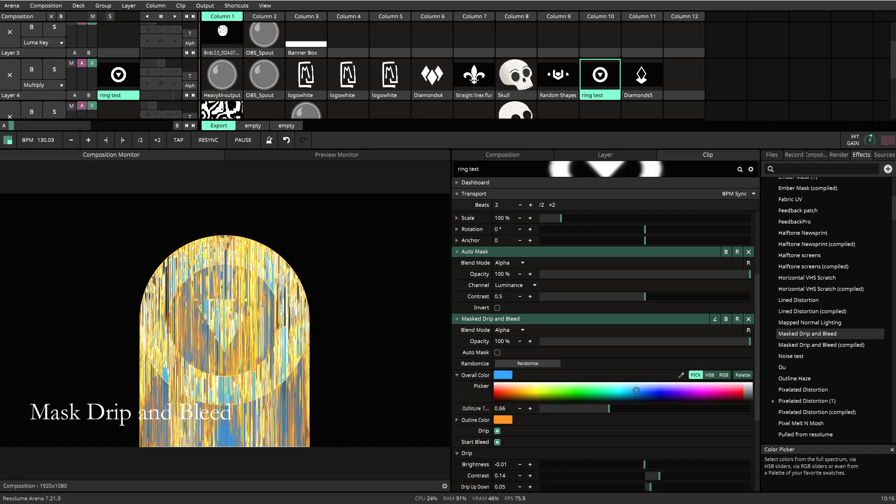
{"action": "left_click_drag", "start_coordinate": [636, 390], "coordinate": [639, 388]}
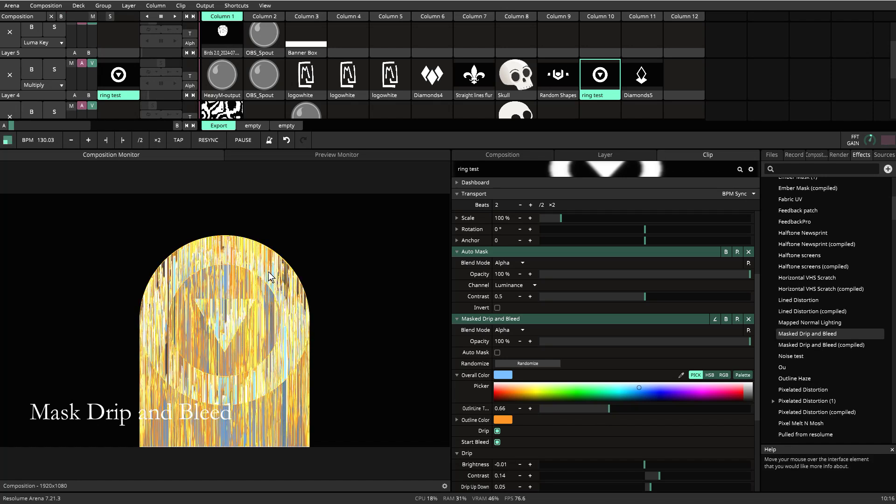
{"action": "left_click", "coordinate": [640, 76]}
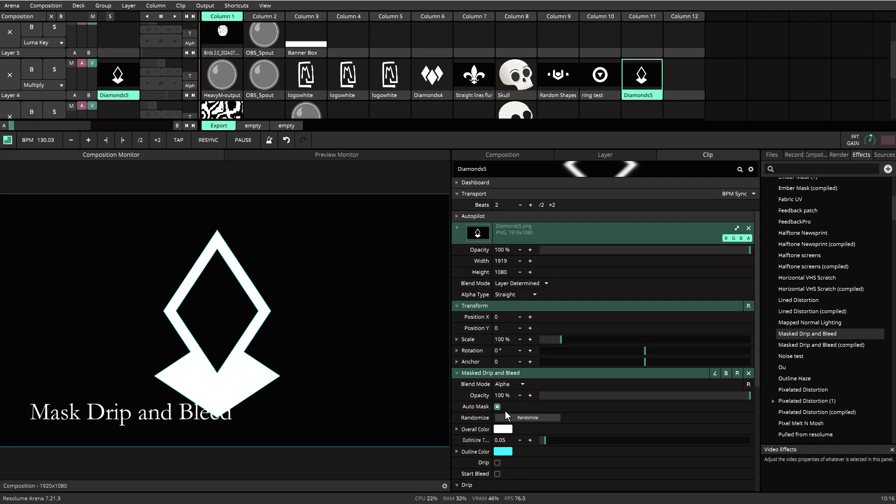
Turn on Drip and Start Bleed for Diamonds5, then adjust the outline thickness.
{"action": "left_click", "coordinate": [497, 462]}
{"action": "left_click", "coordinate": [497, 474]}
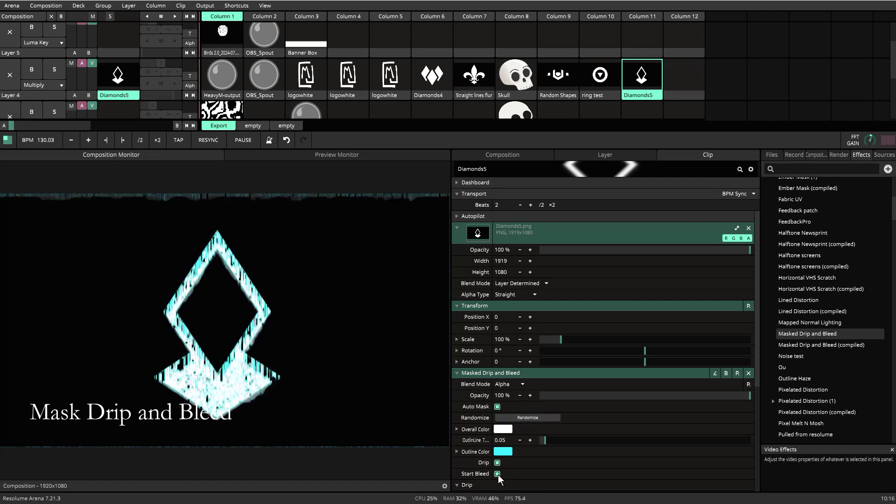
{"action": "left_click_drag", "start_coordinate": [544, 441], "coordinate": [494, 441]}
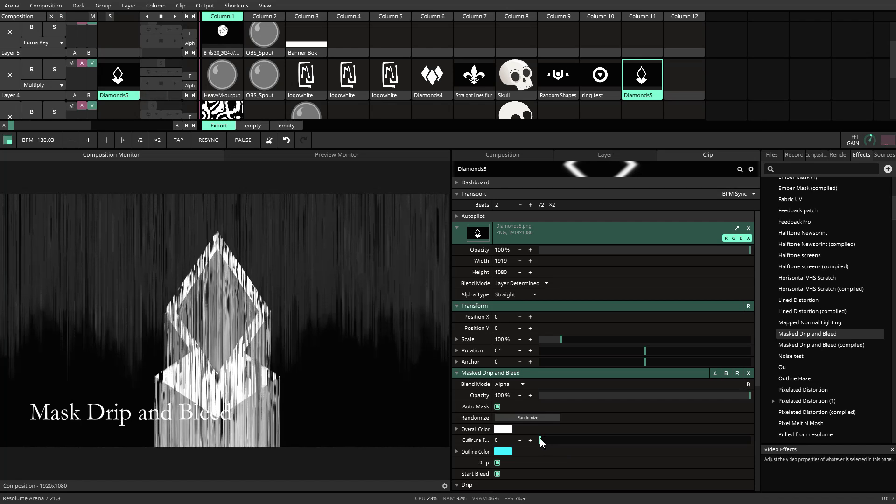
{"action": "mouse_move", "coordinate": [539, 439]}
{"action": "left_mouse_down"}
{"action": "mouse_move", "coordinate": [570, 441]}
{"action": "mouse_move", "coordinate": [557, 439]}
{"action": "left_mouse_up"}
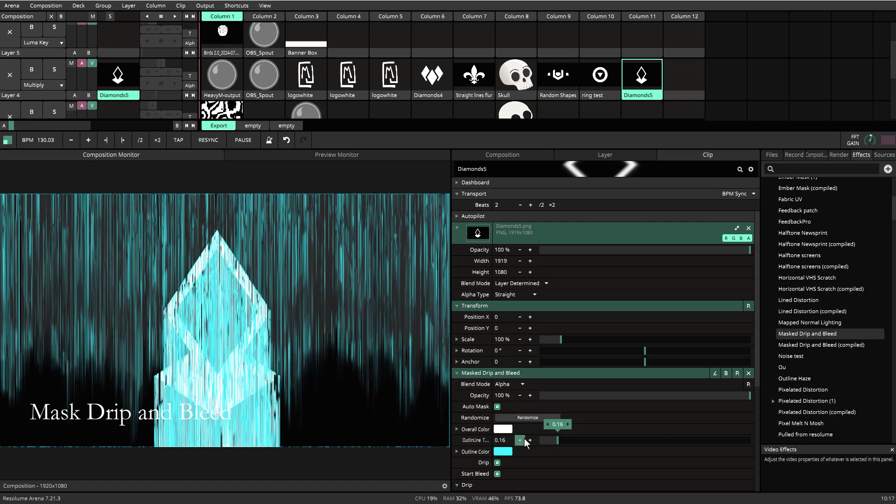
Make the Diamonds5 outline black at about 0.12 thickness, then trigger the Skull clip.
{"action": "left_click", "coordinate": [505, 455]}
{"action": "left_click", "coordinate": [686, 473]}
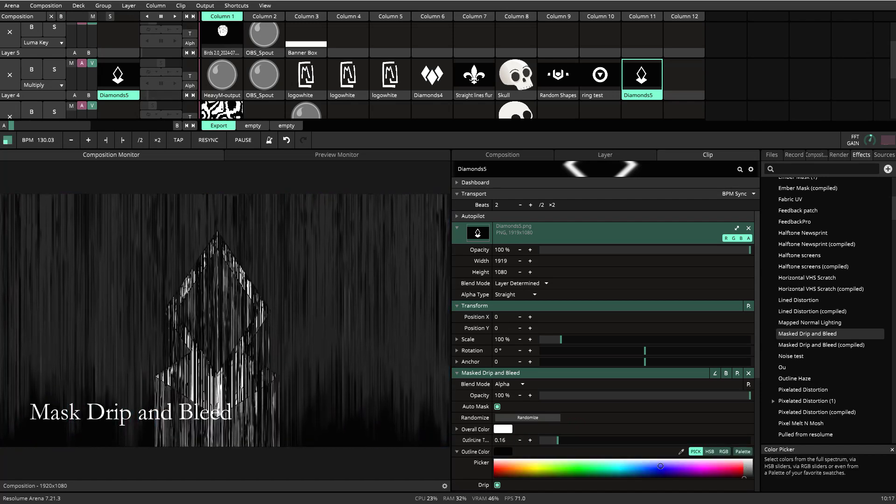
{"action": "left_click_drag", "start_coordinate": [560, 436], "coordinate": [555, 436]}
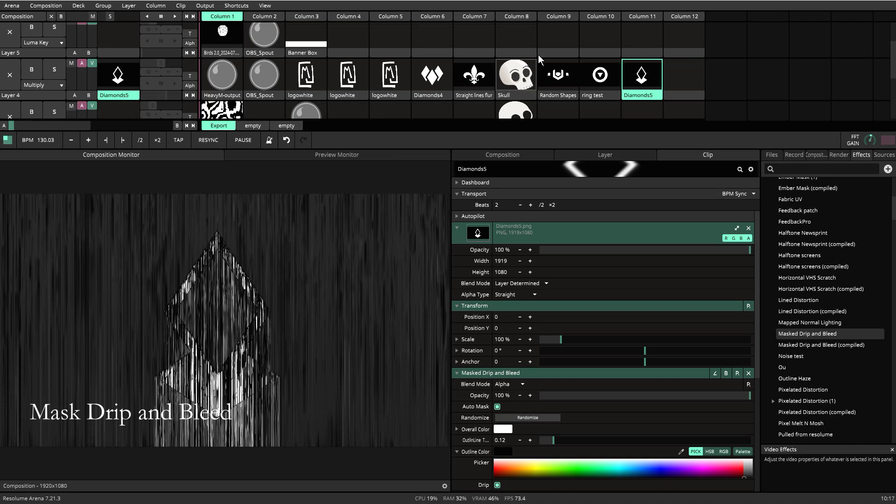
{"action": "left_click", "coordinate": [519, 77]}
Play the just skull clip on Layer 3 and enable Layer 5's red drip overlay.
{"action": "left_click", "coordinate": [511, 112]}
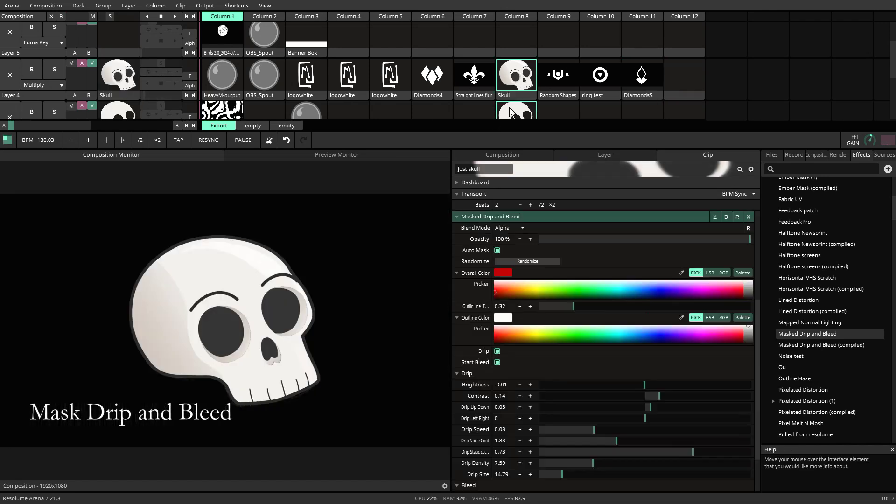
{"action": "scroll", "coordinate": [511, 112], "scroll_direction": "down", "scroll_amount": 1}
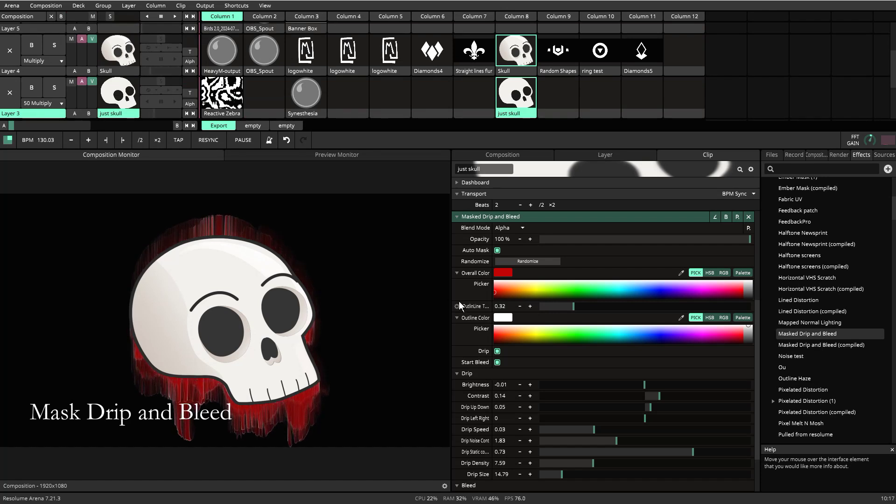
{"action": "left_click", "coordinate": [92, 42]}
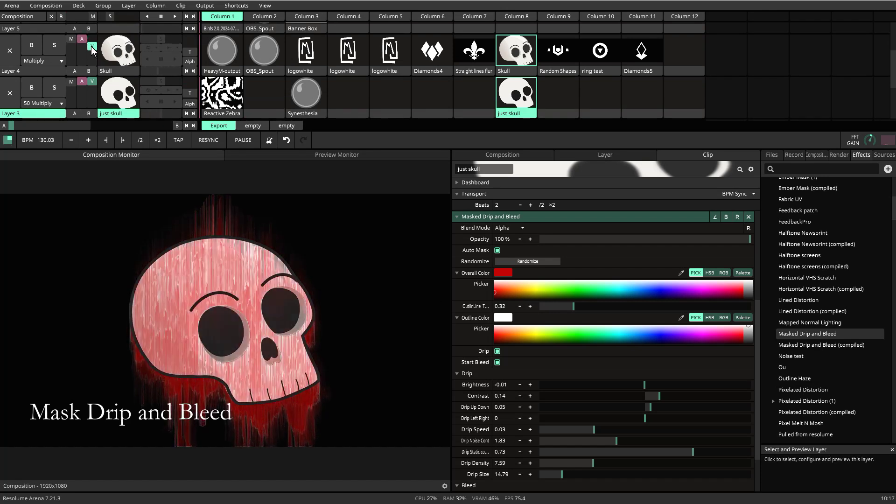